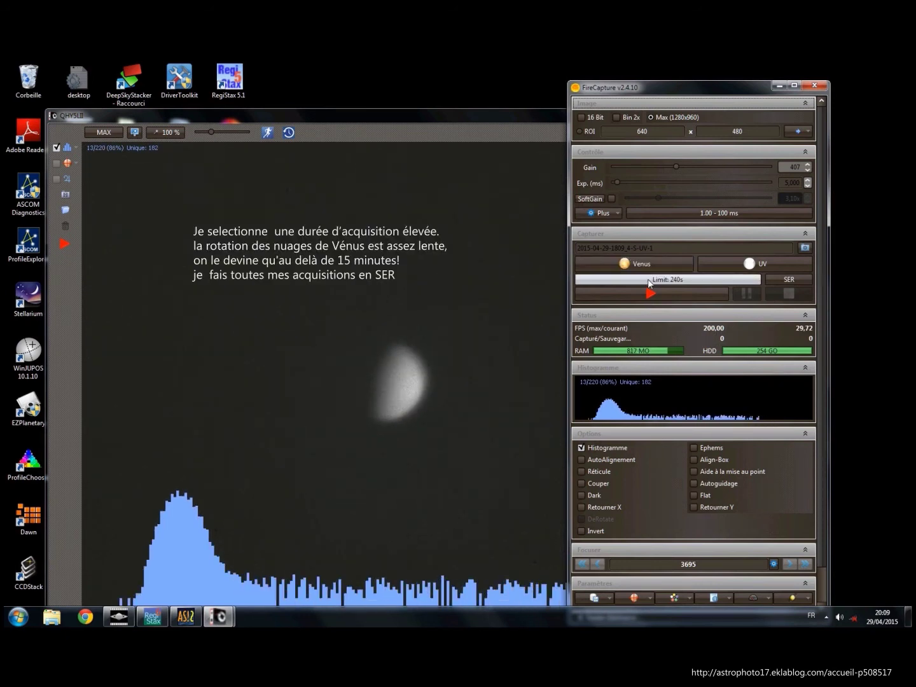
# Keep SER as the capture format and limit the camera image to the 640 x 480 ROI
pyautogui.click(793, 280)
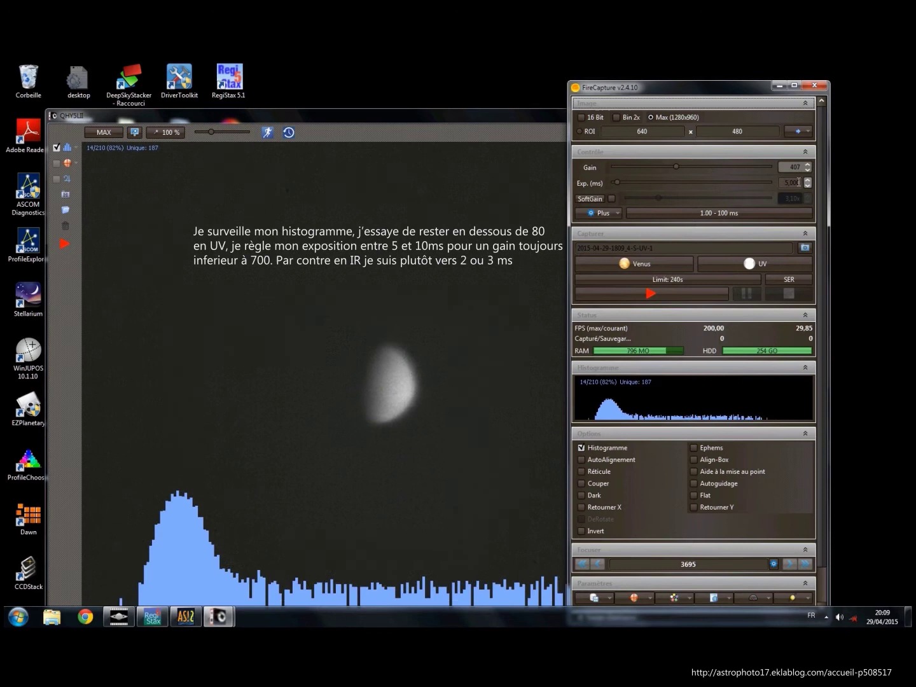
pyautogui.click(580, 131)
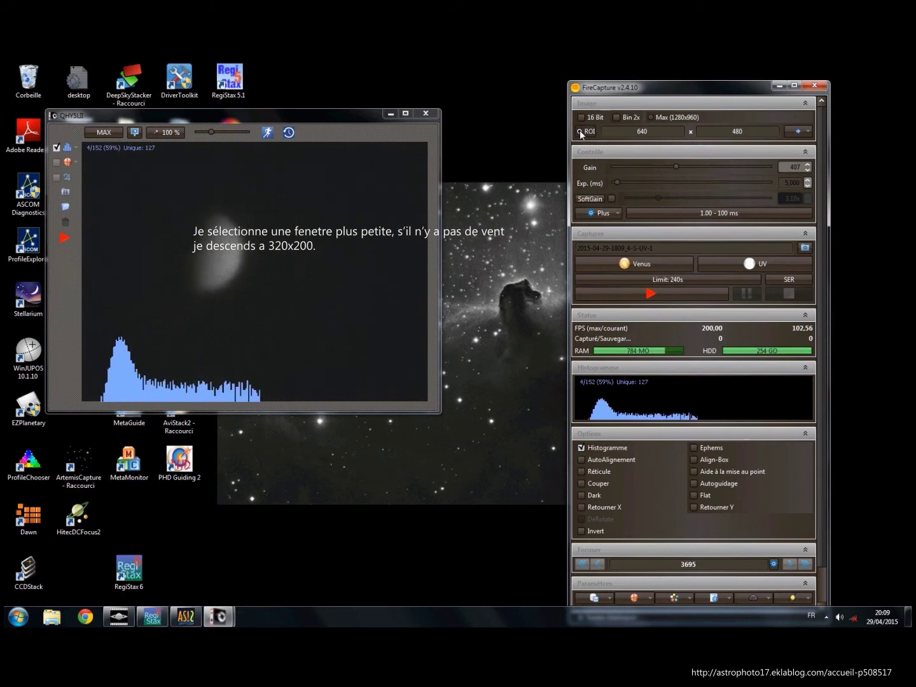
# Fine-tune the focus on Venus by moving the focuser back and forth, ending at position 3655
pyautogui.click(583, 565)
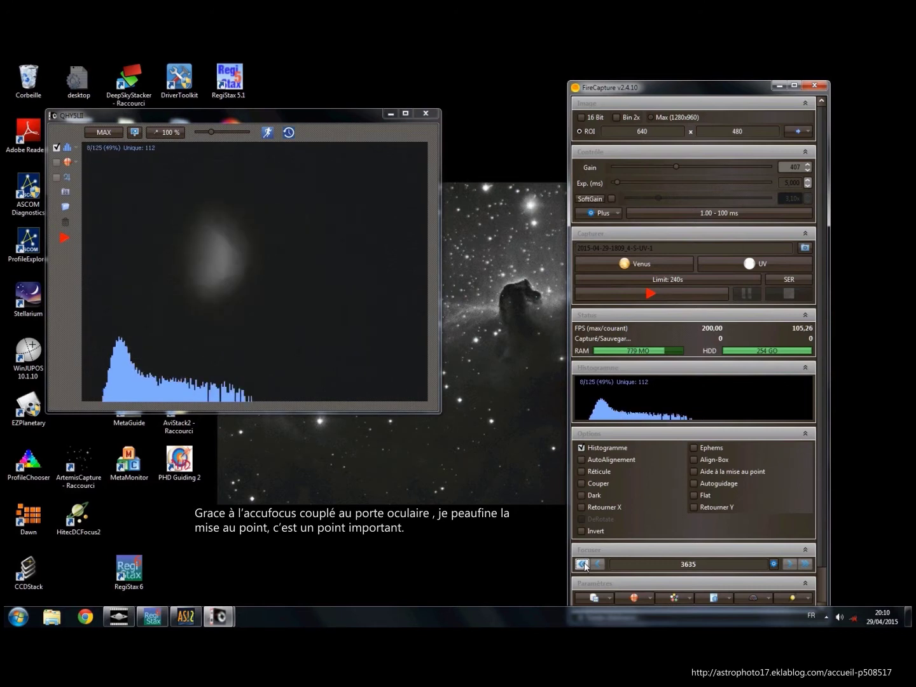
pyautogui.click(582, 564)
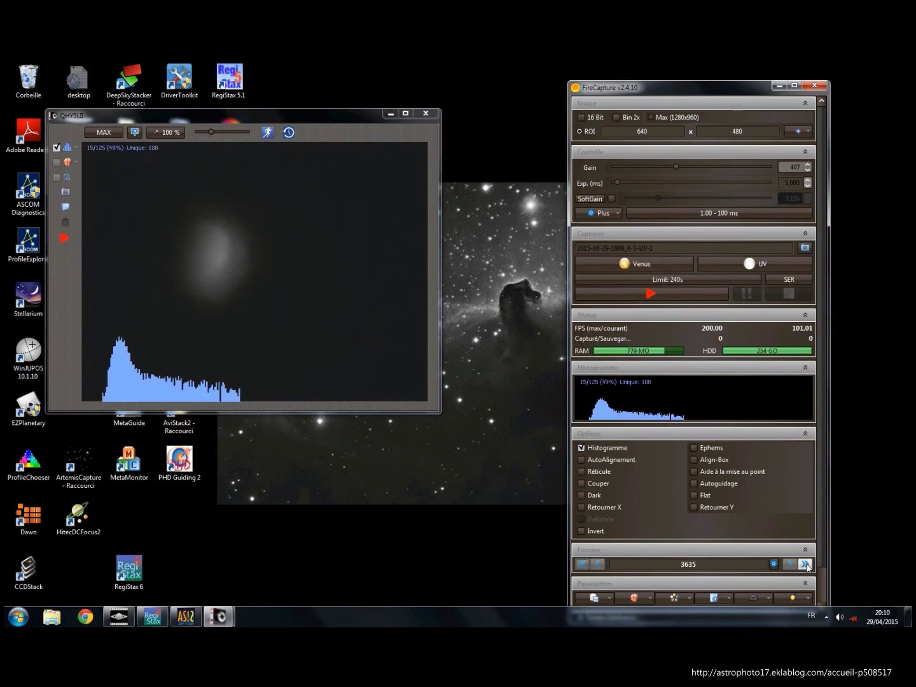
pyautogui.click(806, 565)
pyautogui.click(805, 565)
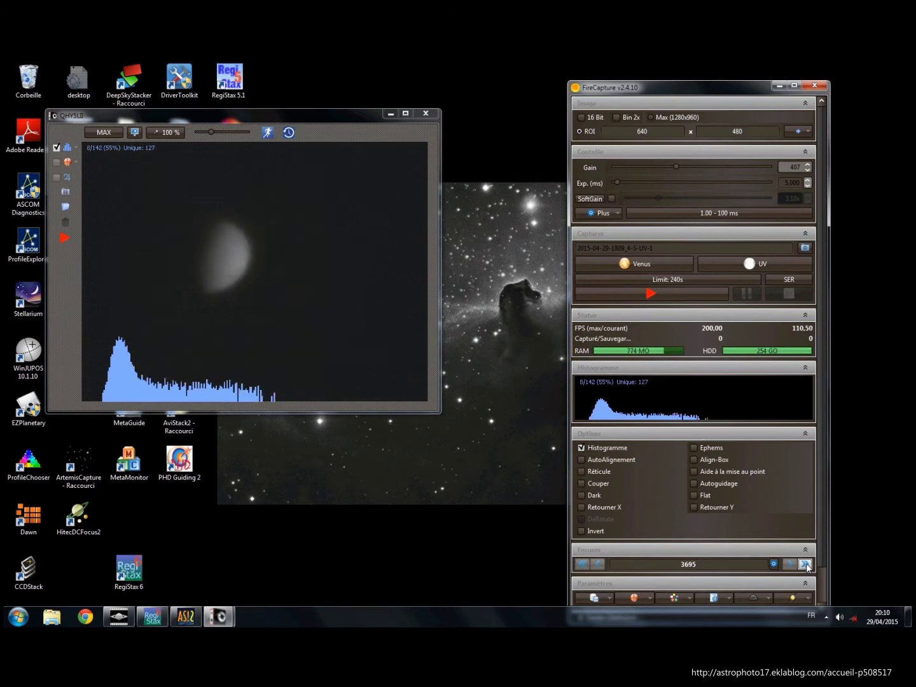
pyautogui.click(790, 565)
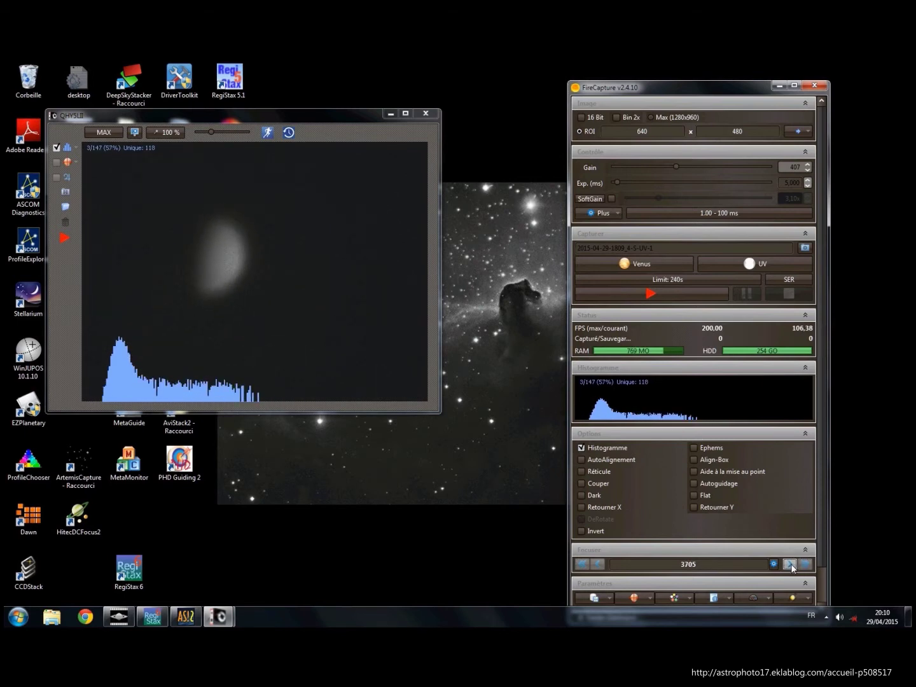
pyautogui.click(805, 564)
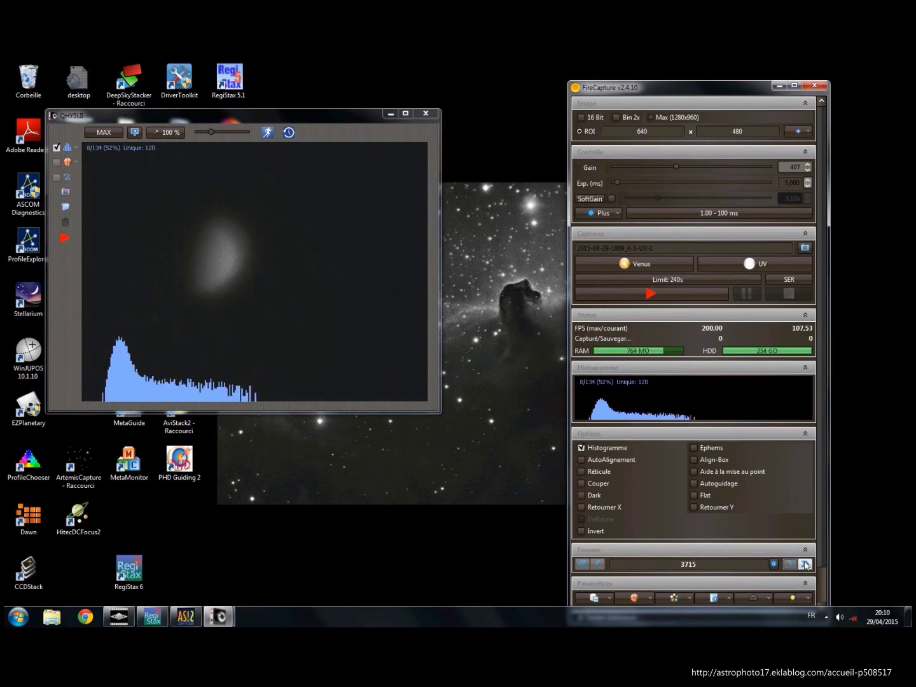
pyautogui.click(584, 565)
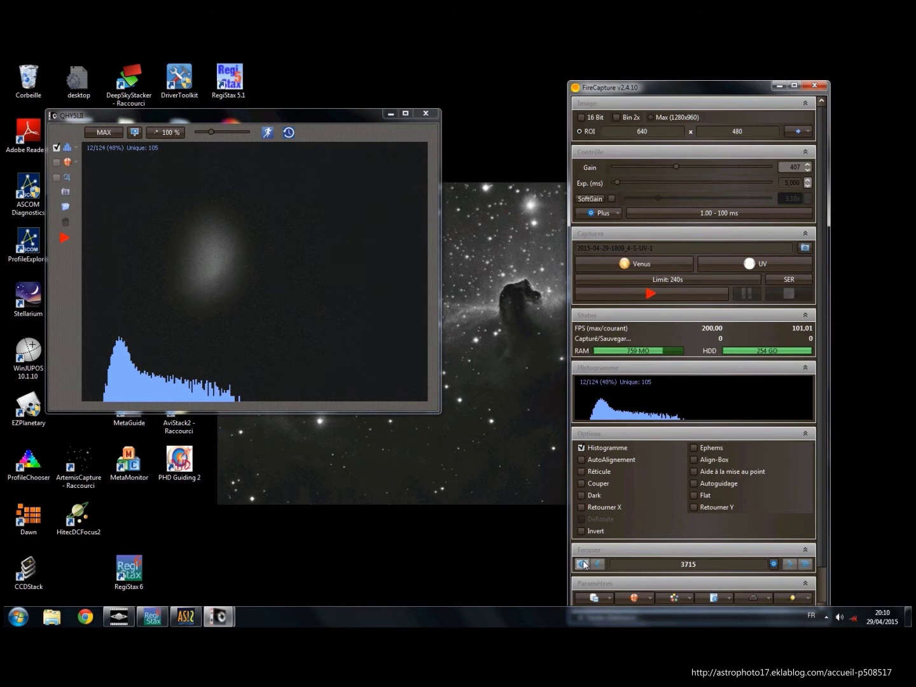
pyautogui.click(584, 565)
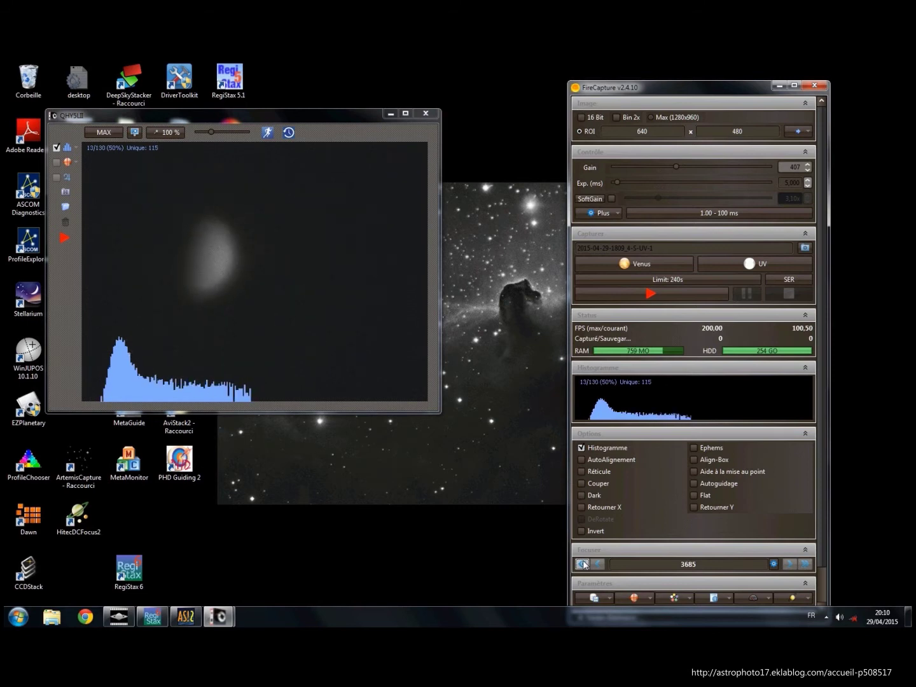
pyautogui.click(584, 565)
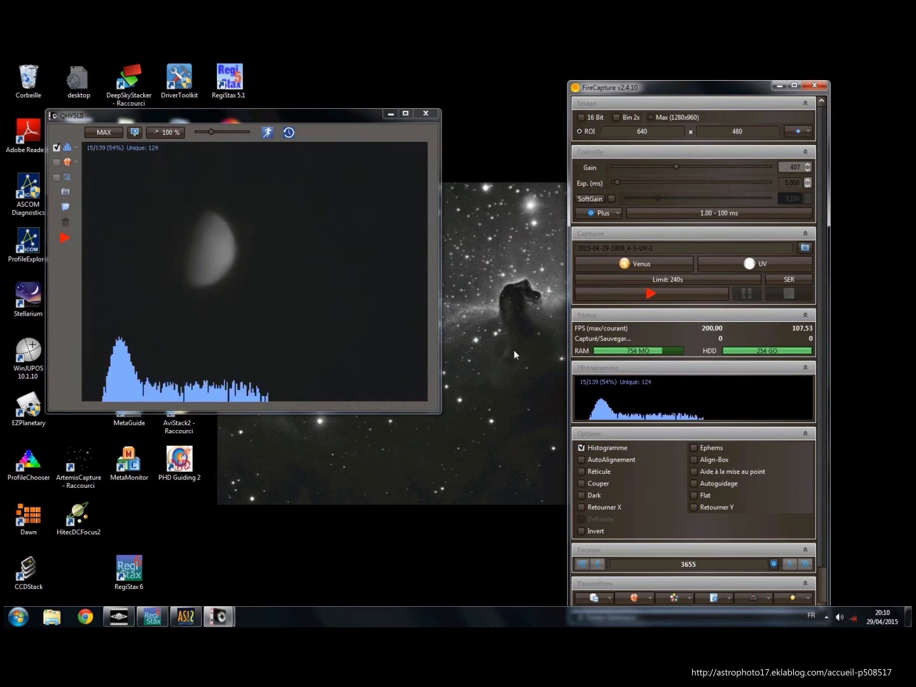
# Record a Venus UV video with the 240 s limit, pausing the capture near the end and stopping it
pyautogui.click(649, 294)
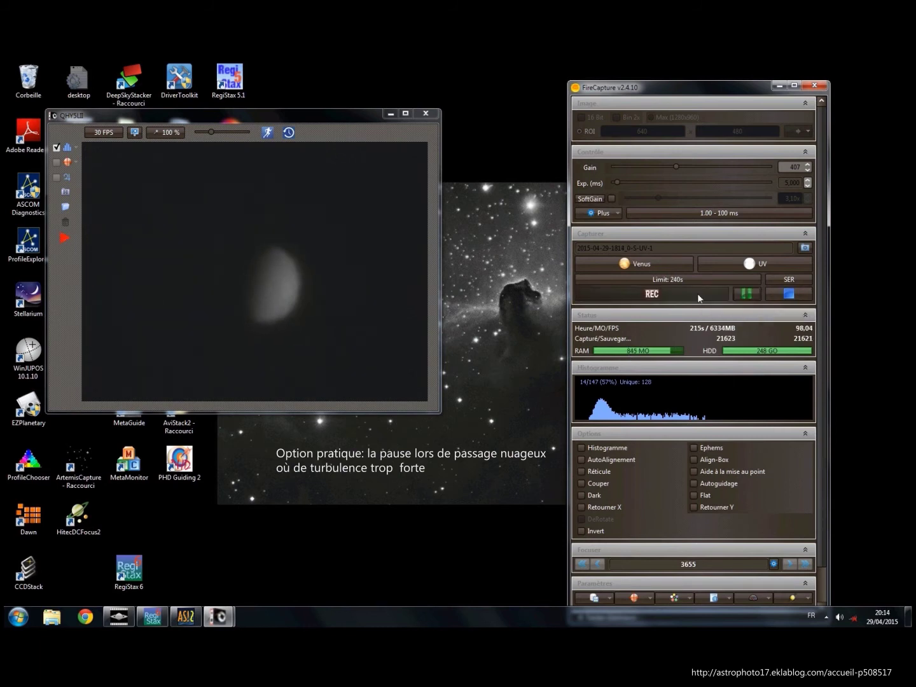
pyautogui.click(748, 293)
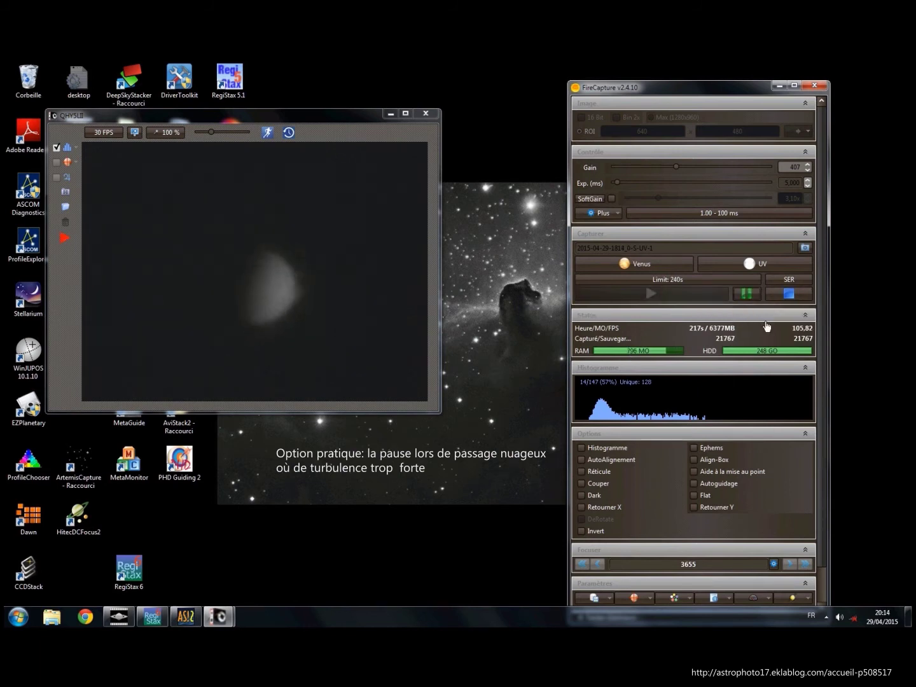
pyautogui.click(787, 294)
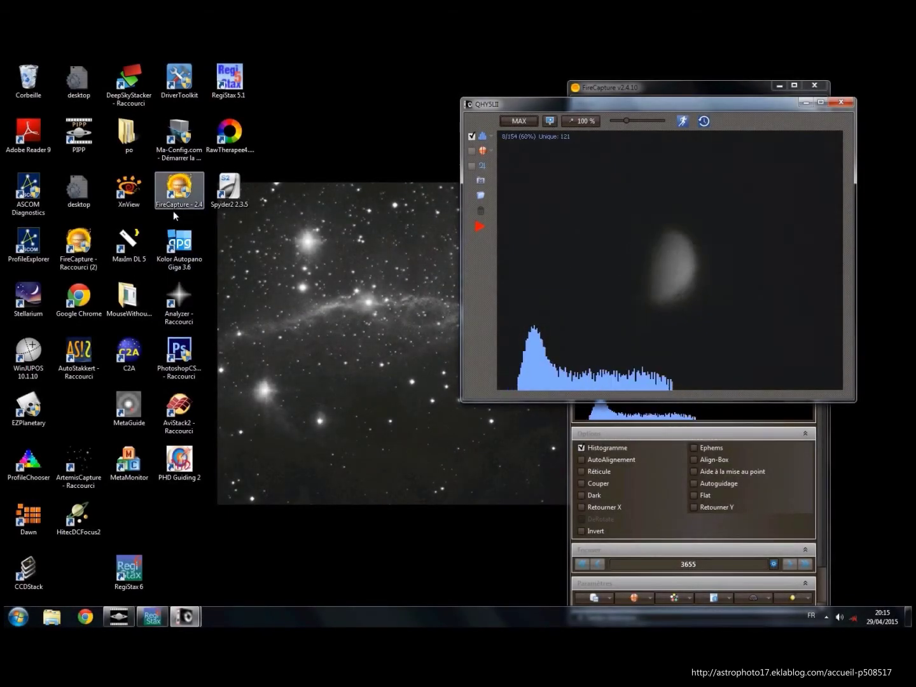
pyautogui.doubleClick(83, 351)
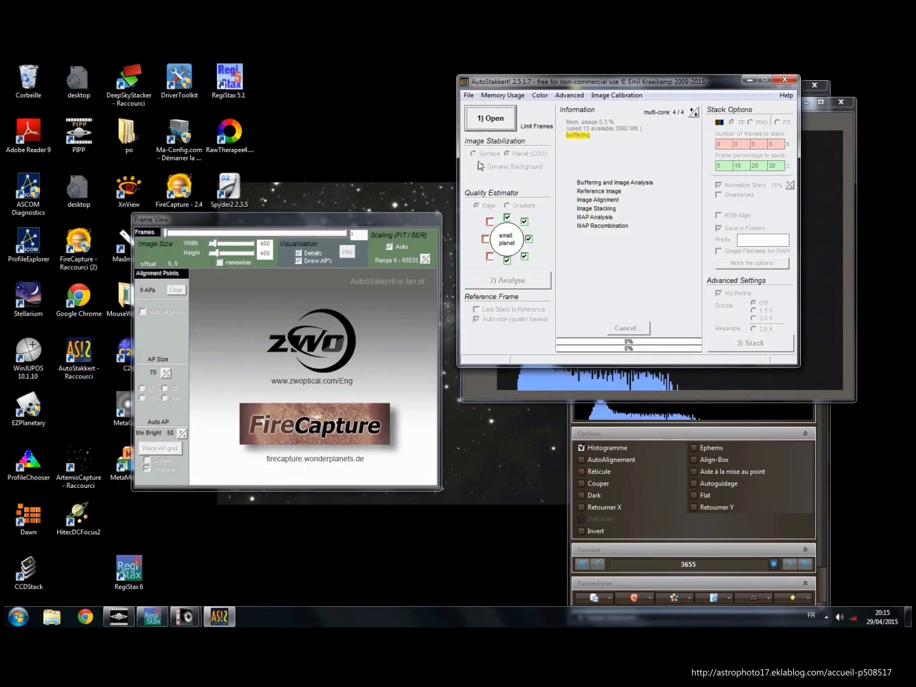
pyautogui.click(493, 123)
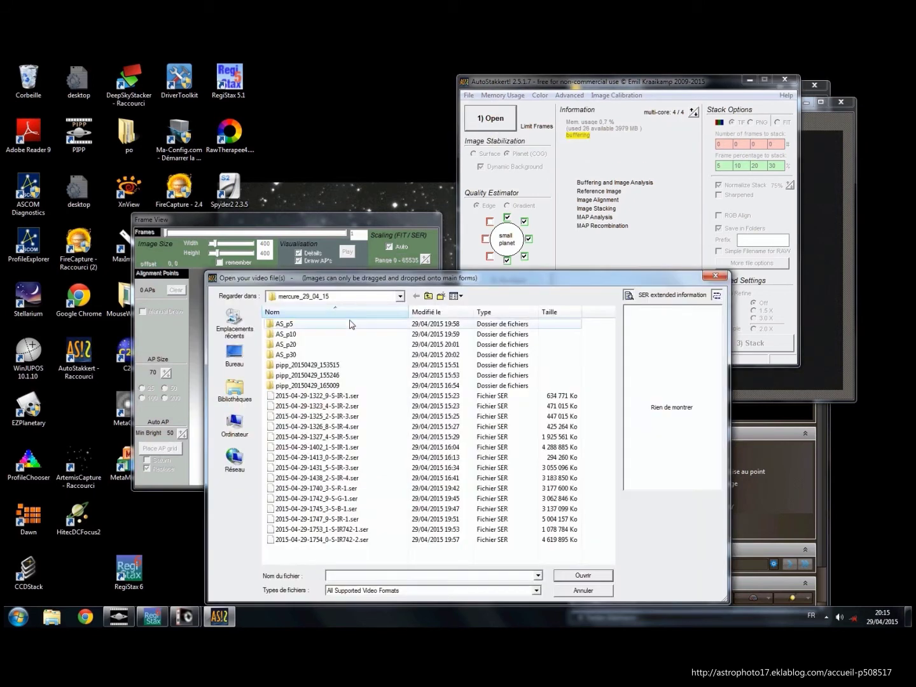
pyautogui.click(430, 299)
pyautogui.click(430, 298)
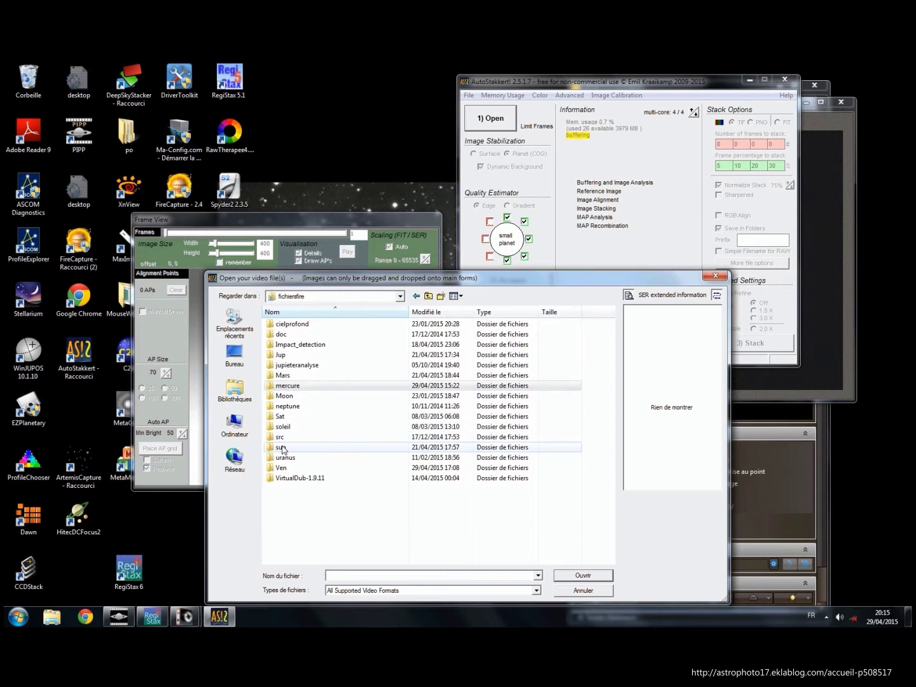
pyautogui.doubleClick(280, 468)
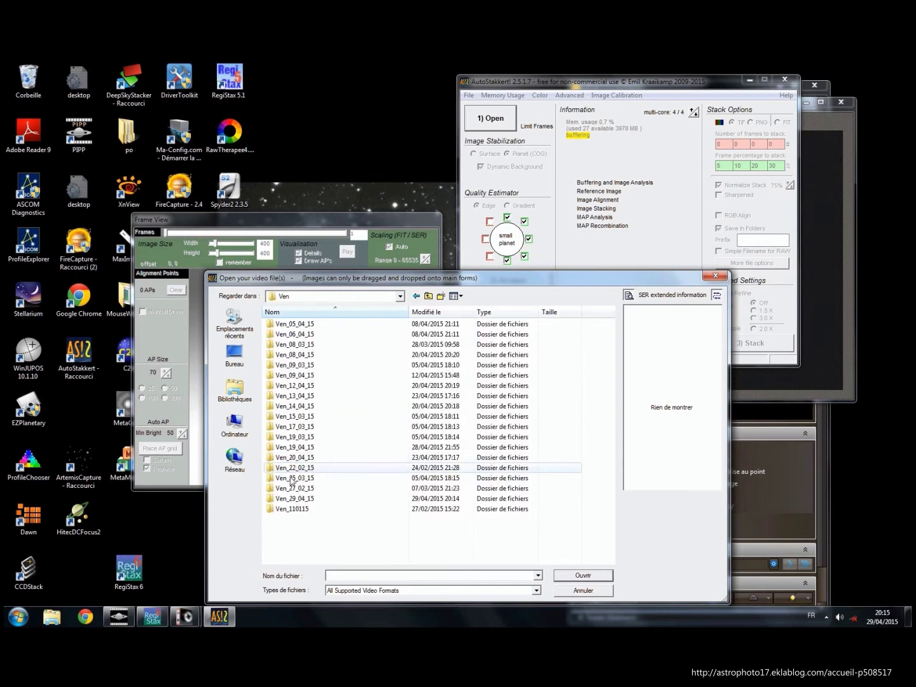
pyautogui.doubleClick(292, 501)
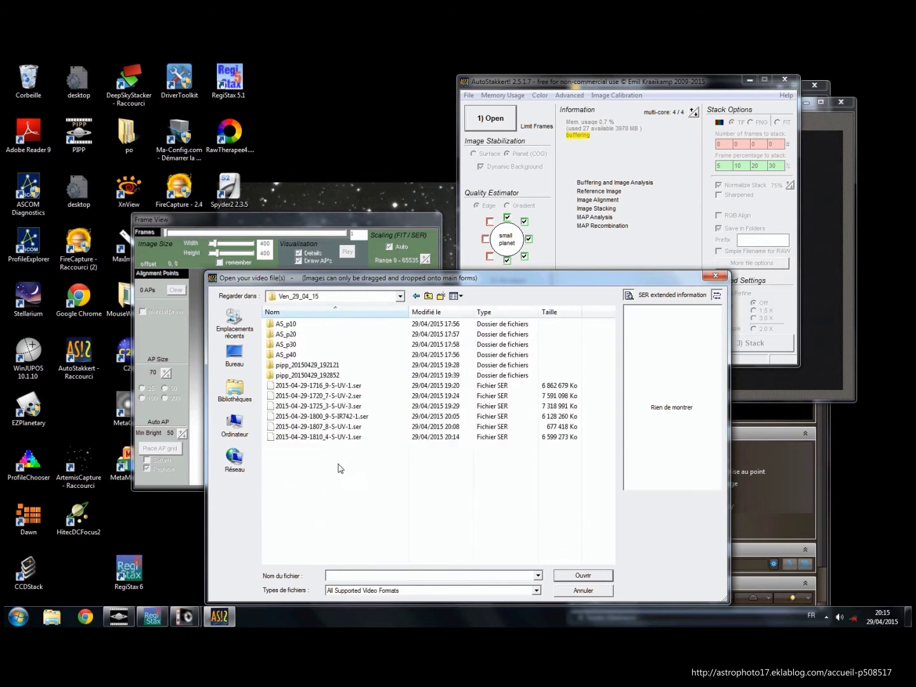
pyautogui.click(341, 439)
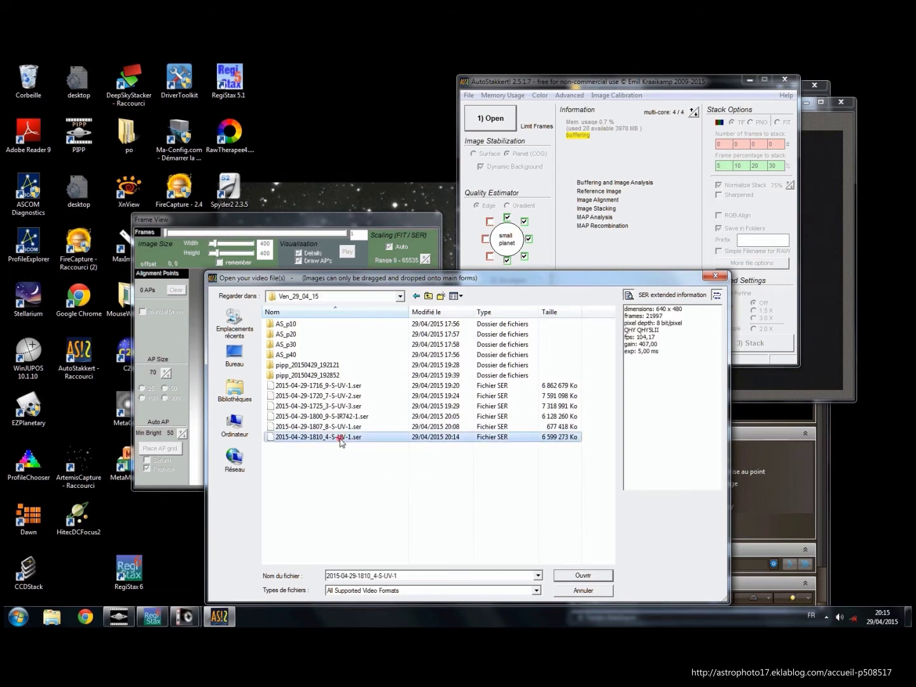
pyautogui.doubleClick(342, 440)
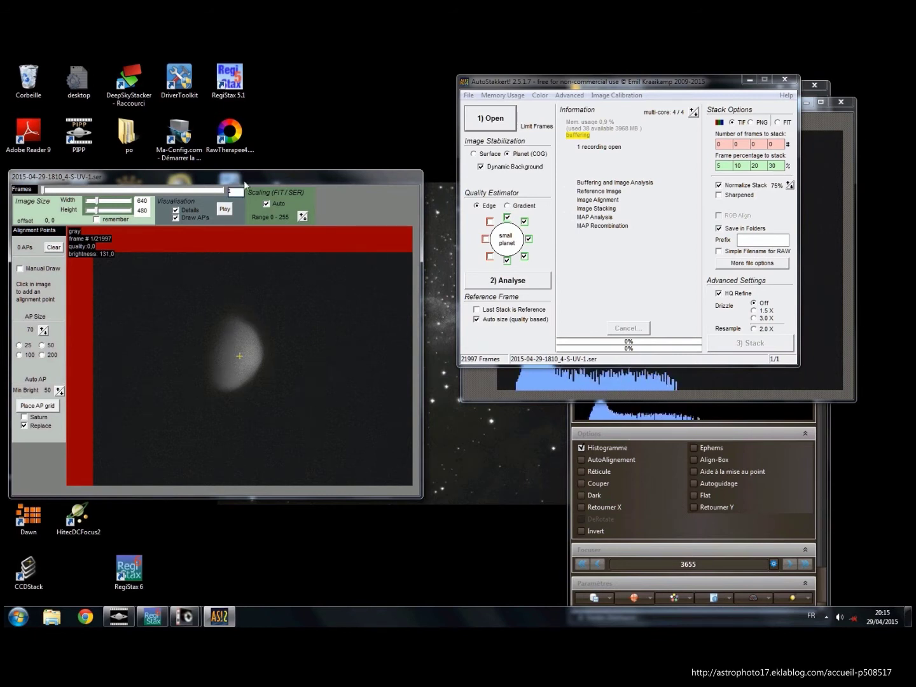
# Analyse the recording with the Edge quality estimator and rearrange the windows around the live camera view
pyautogui.moveTo(252, 171); pyautogui.dragTo(266, 172)
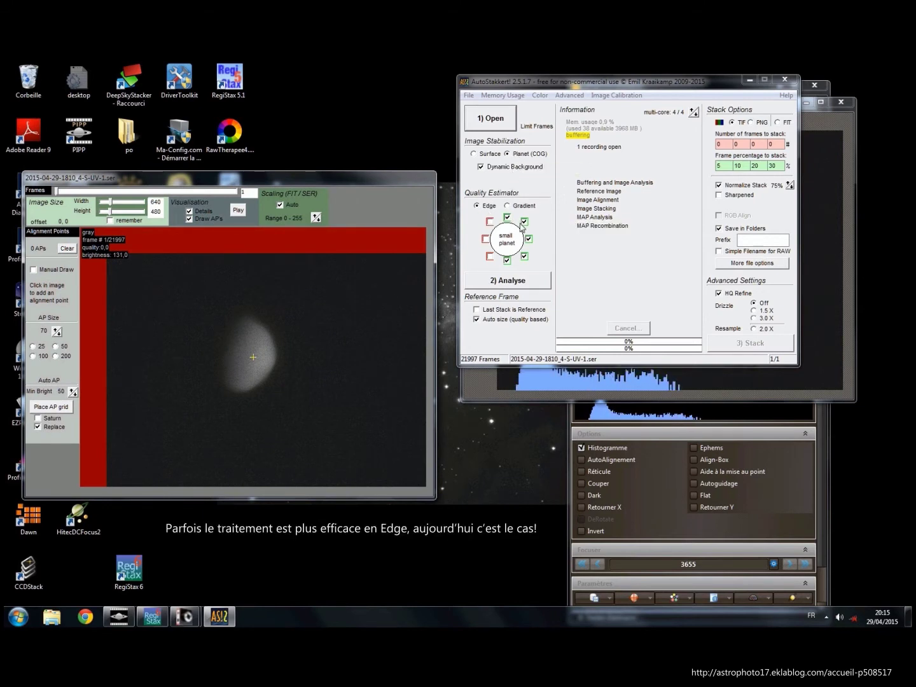
pyautogui.click(509, 284)
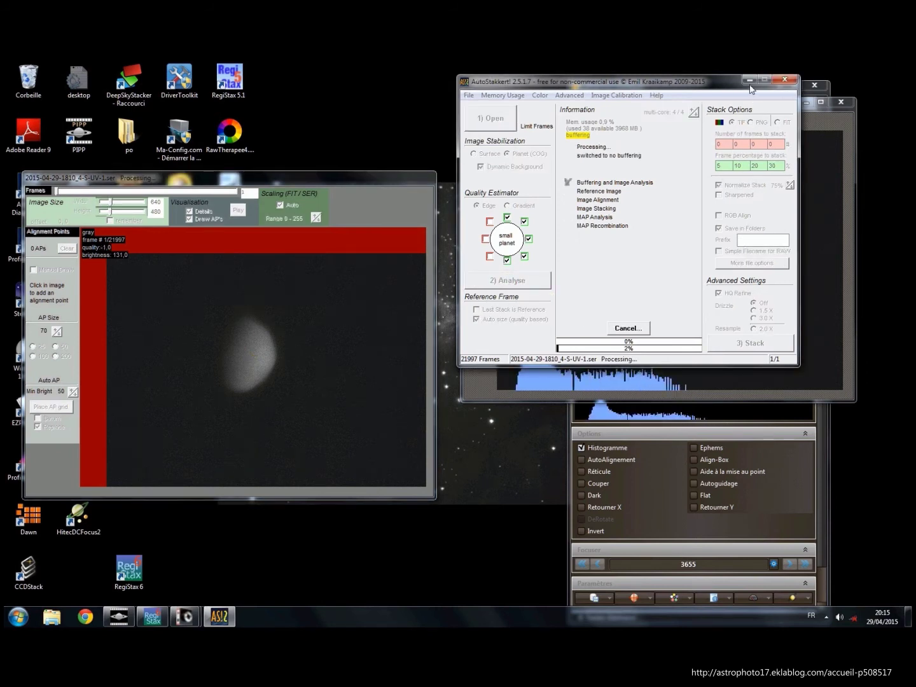
pyautogui.moveTo(725, 88); pyautogui.dragTo(327, 64)
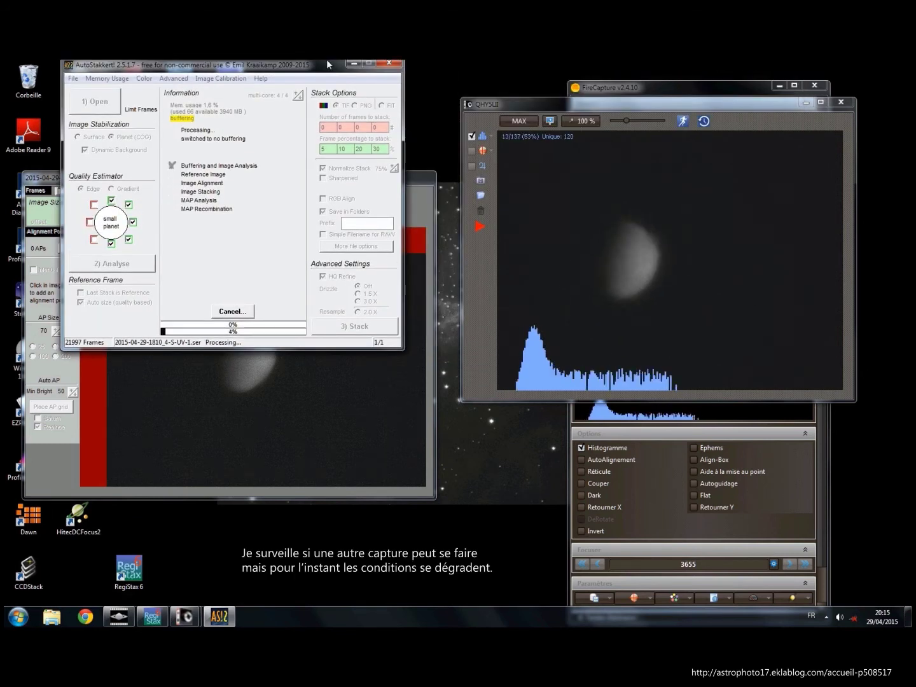
pyautogui.moveTo(629, 109); pyautogui.dragTo(283, 145)
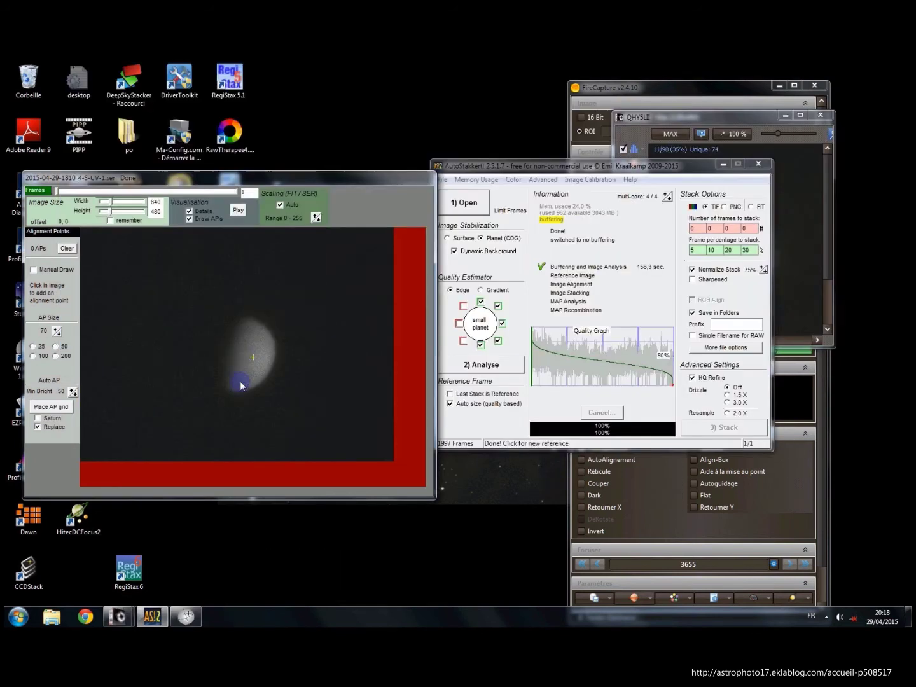
# Set the alignment point size to 165 and place a single alignment point enclosing the whole planet
pyautogui.click(241, 385)
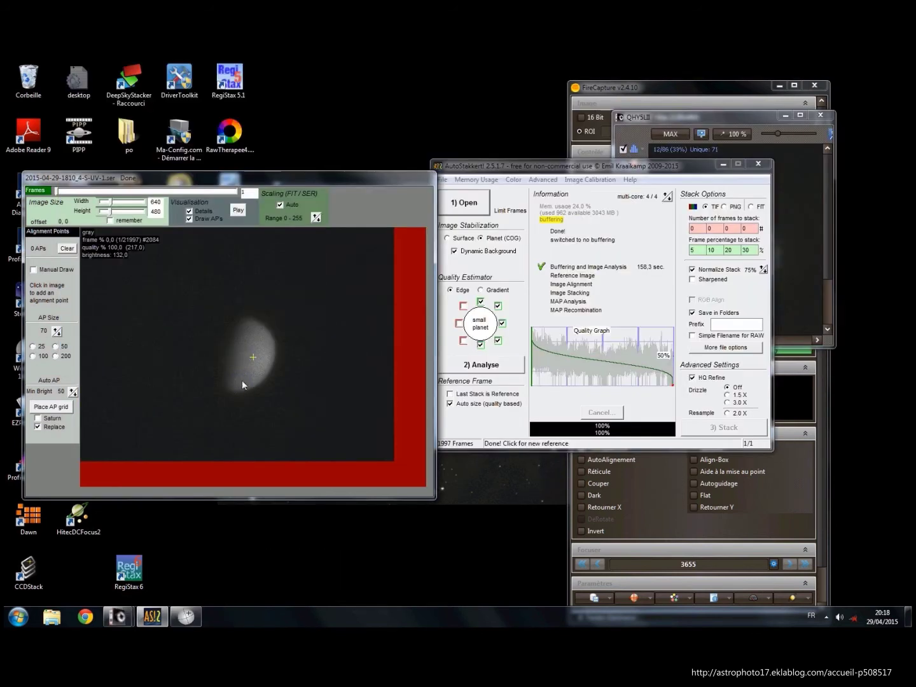
pyautogui.click(33, 357)
pyautogui.scroll(3, 252, 352)
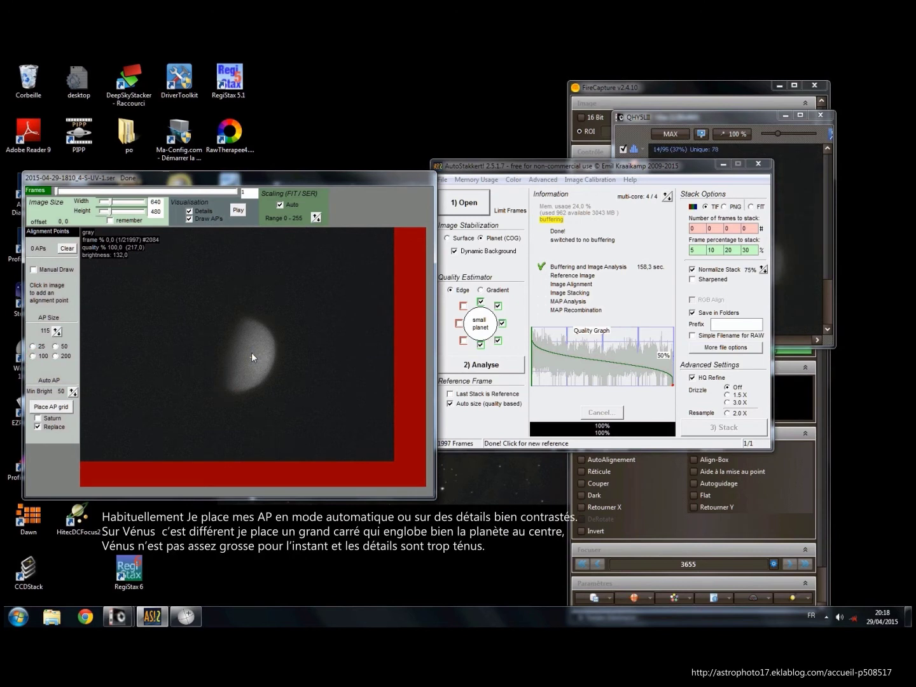
pyautogui.click(248, 355)
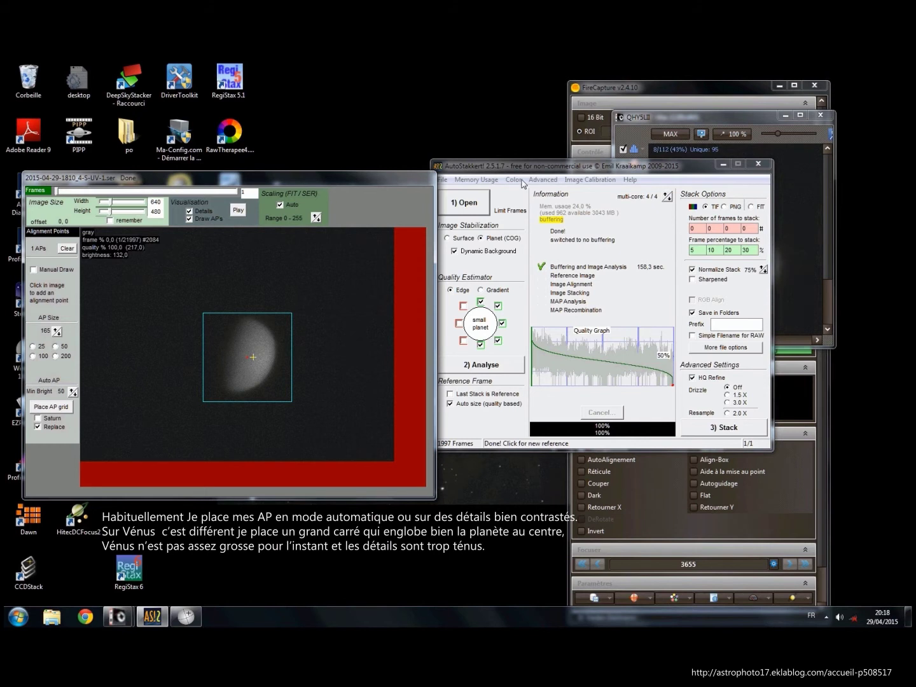
# Examine the quality-sorted frames down to about 50% quality and return to the first frame
pyautogui.click(543, 180)
pyautogui.click(545, 205)
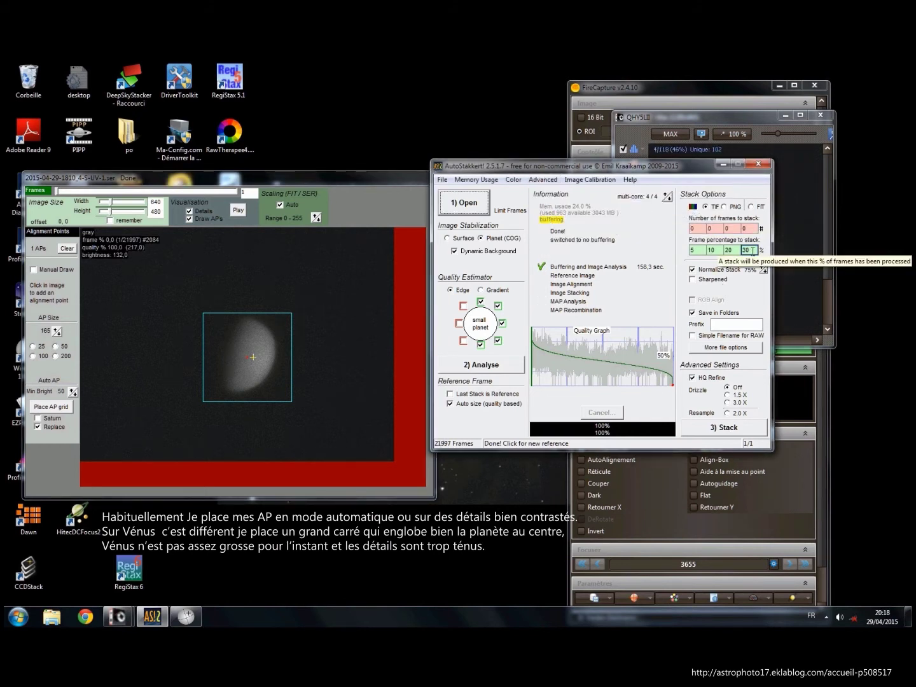
pyautogui.click(346, 250)
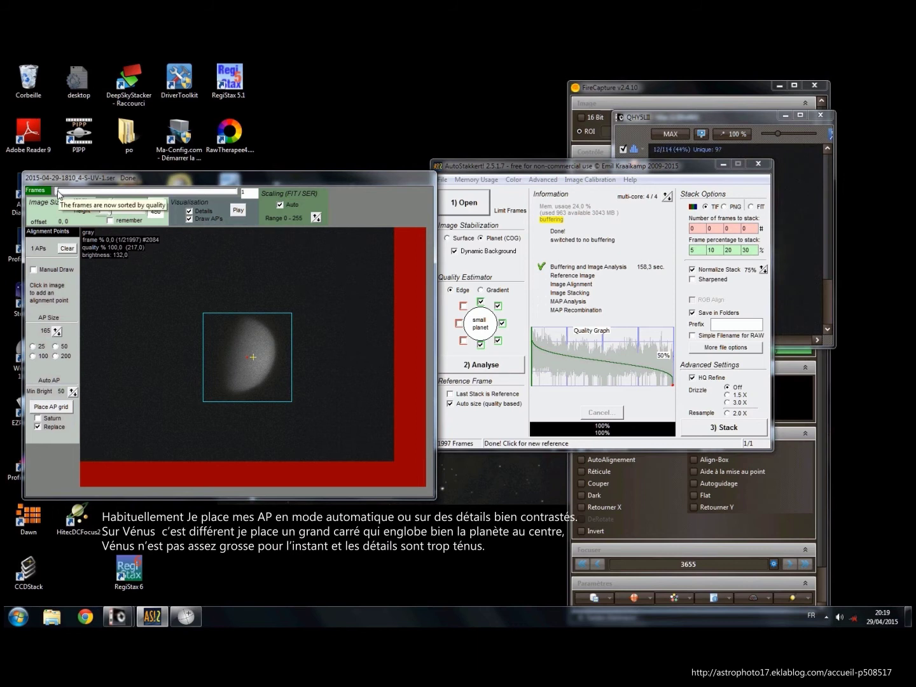
pyautogui.moveTo(56, 193)
pyautogui.mouseDown()
pyautogui.moveTo(131, 196)
pyautogui.moveTo(106, 199)
pyautogui.mouseUp()
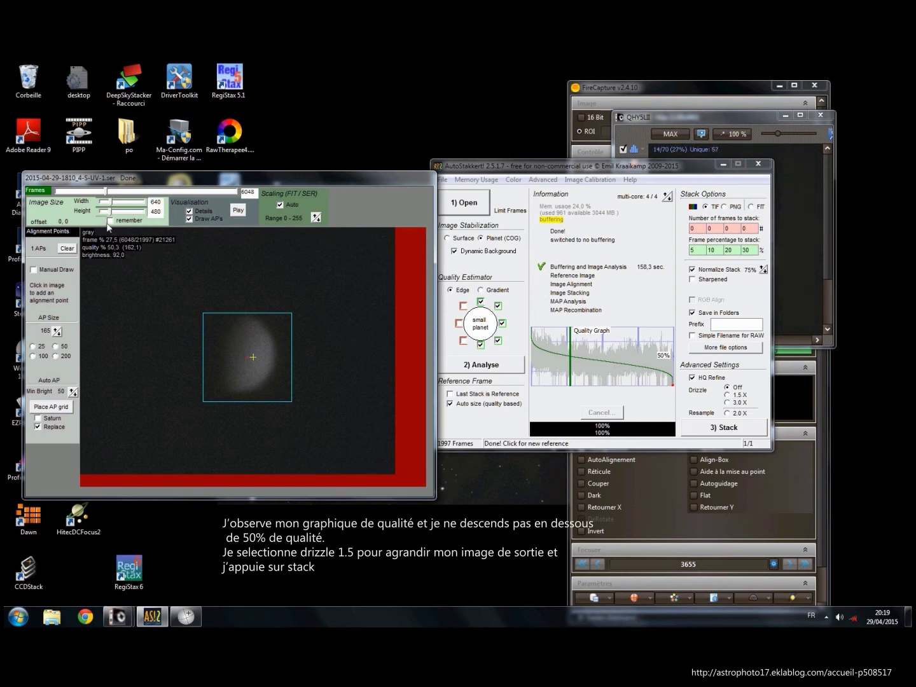
pyautogui.moveTo(106, 199); pyautogui.dragTo(60, 198)
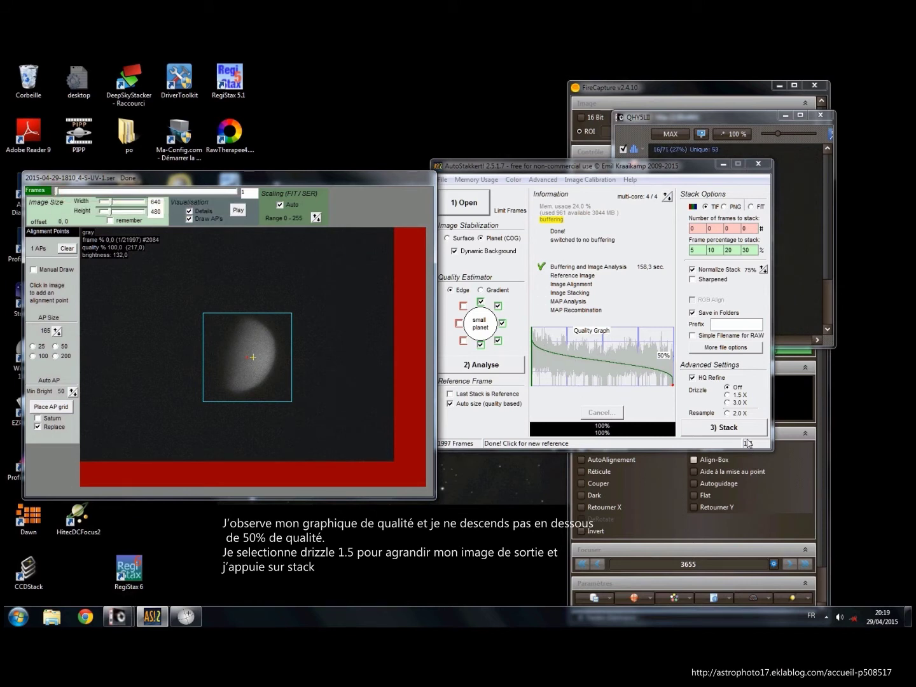
# Set Drizzle to 1.5X and stack 5, 10, 20 and 30% of the frames
pyautogui.click(729, 396)
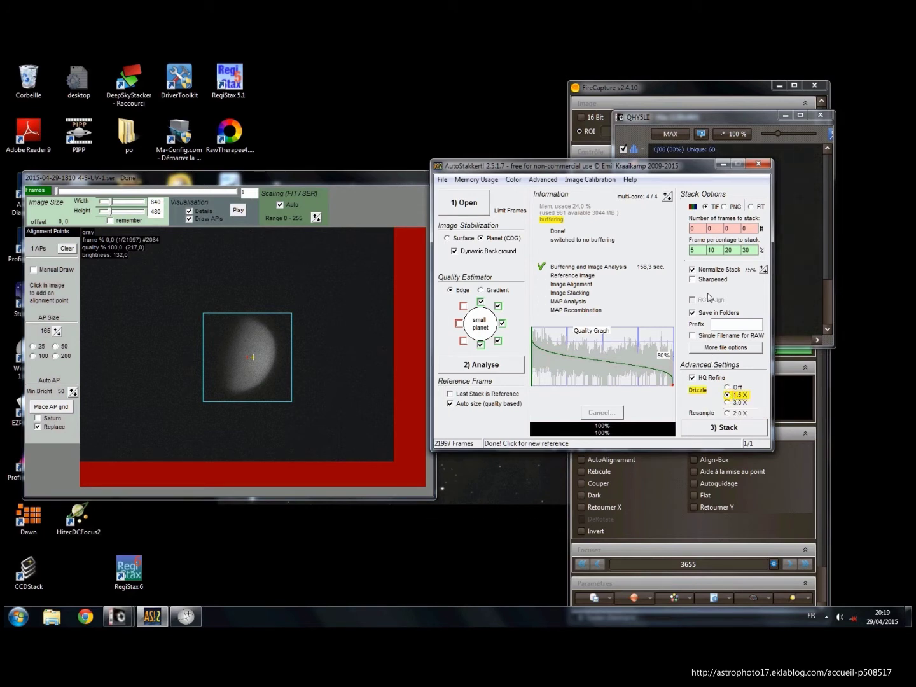
pyautogui.click(734, 427)
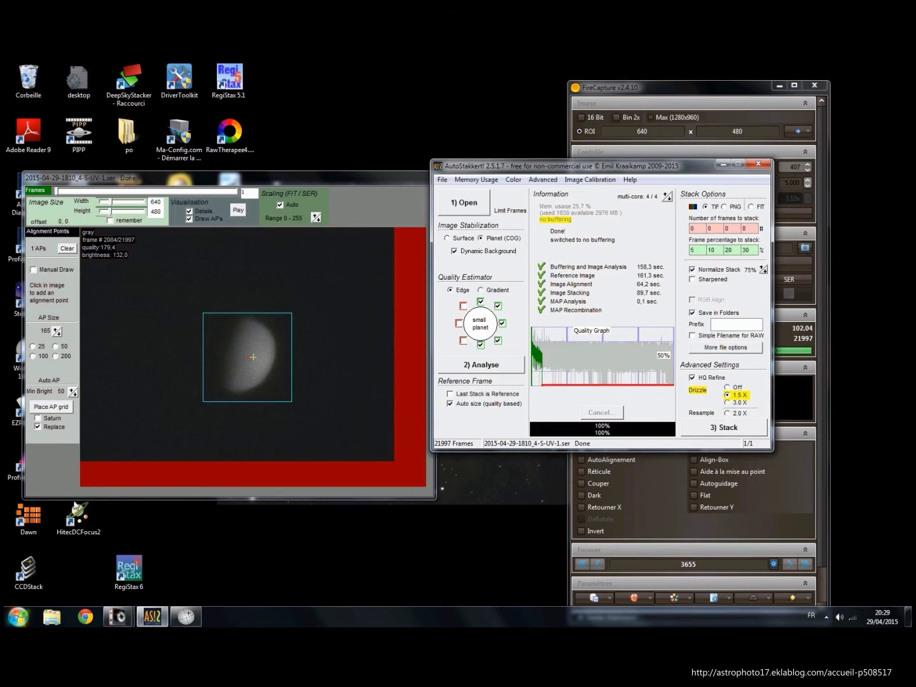
pyautogui.moveTo(229, 181); pyautogui.dragTo(538, 202)
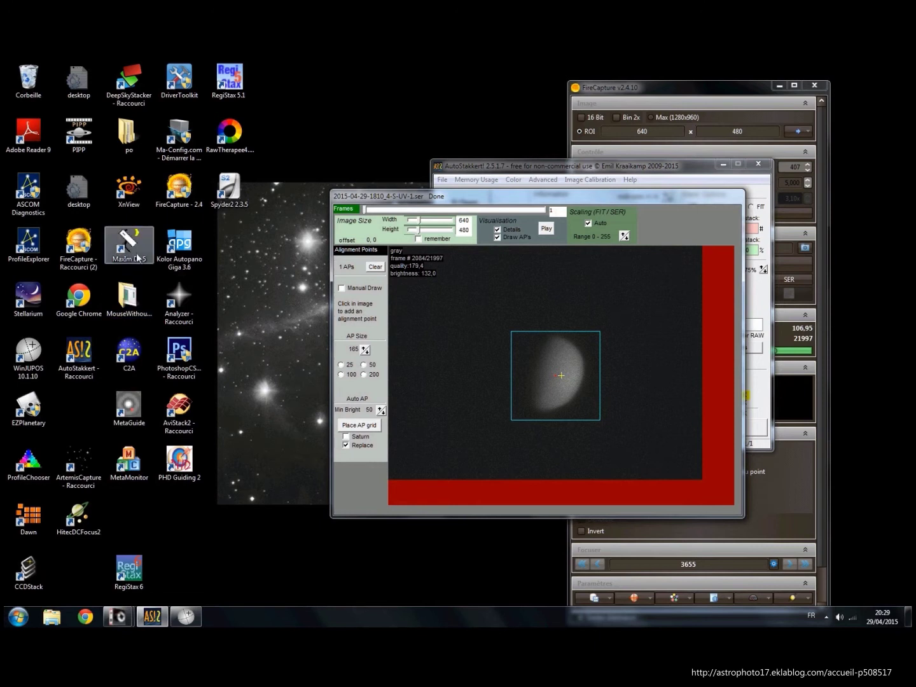
pyautogui.click(79, 360)
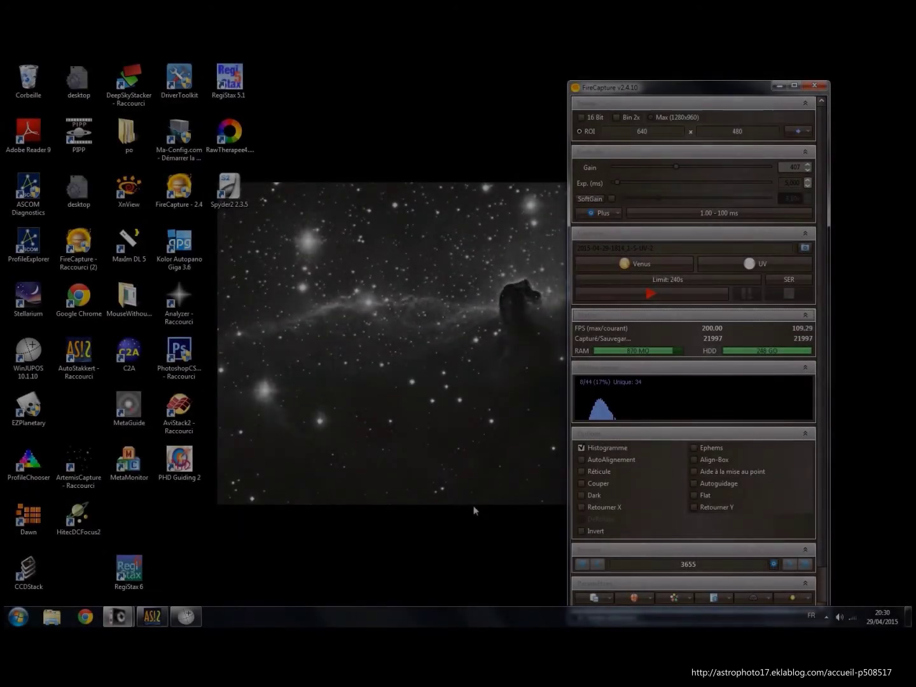
pyautogui.doubleClick(119, 576)
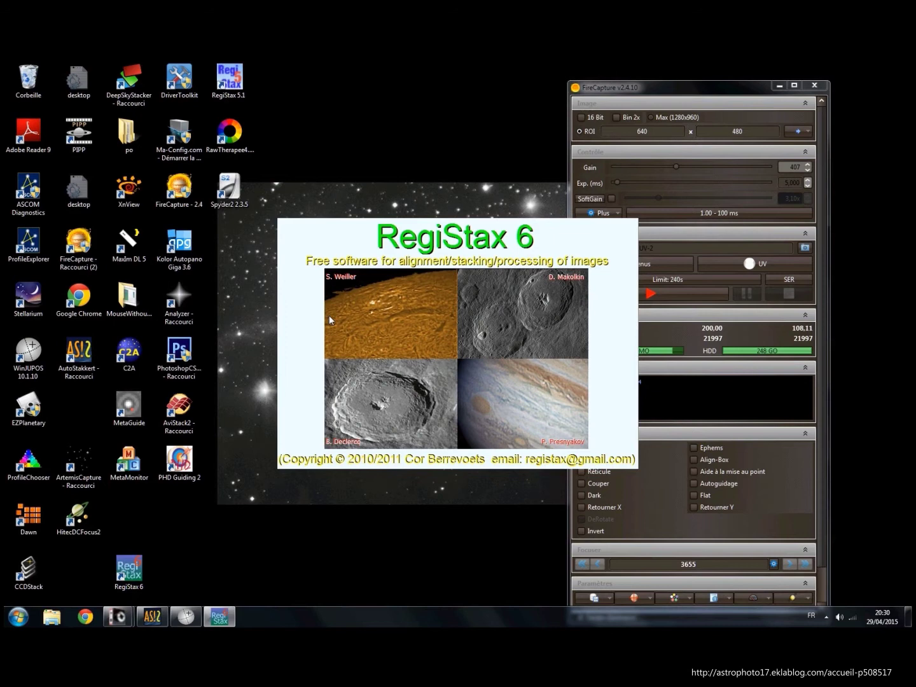
pyautogui.click(146, 112)
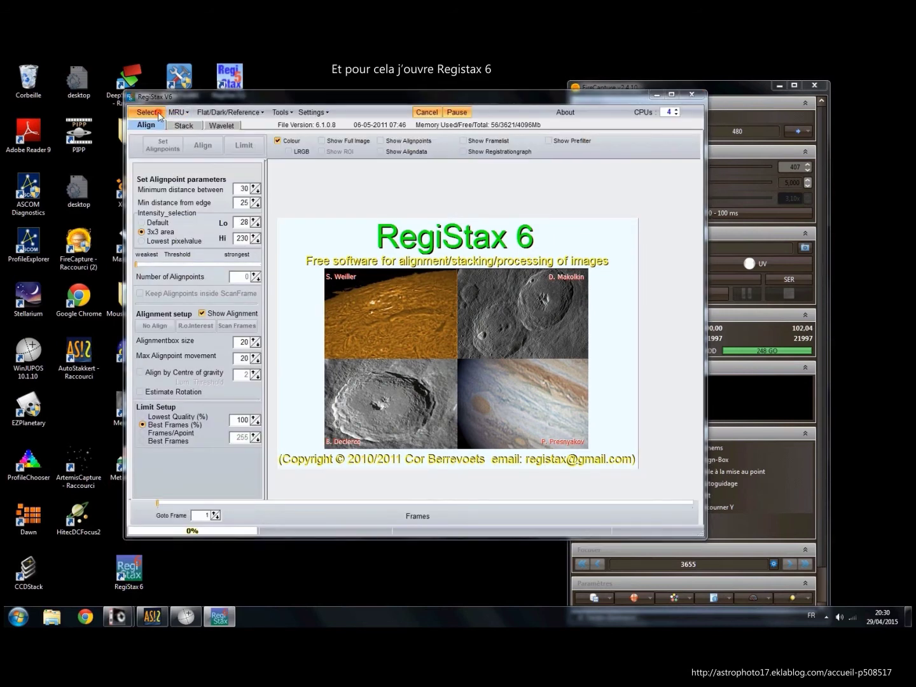
pyautogui.doubleClick(159, 307)
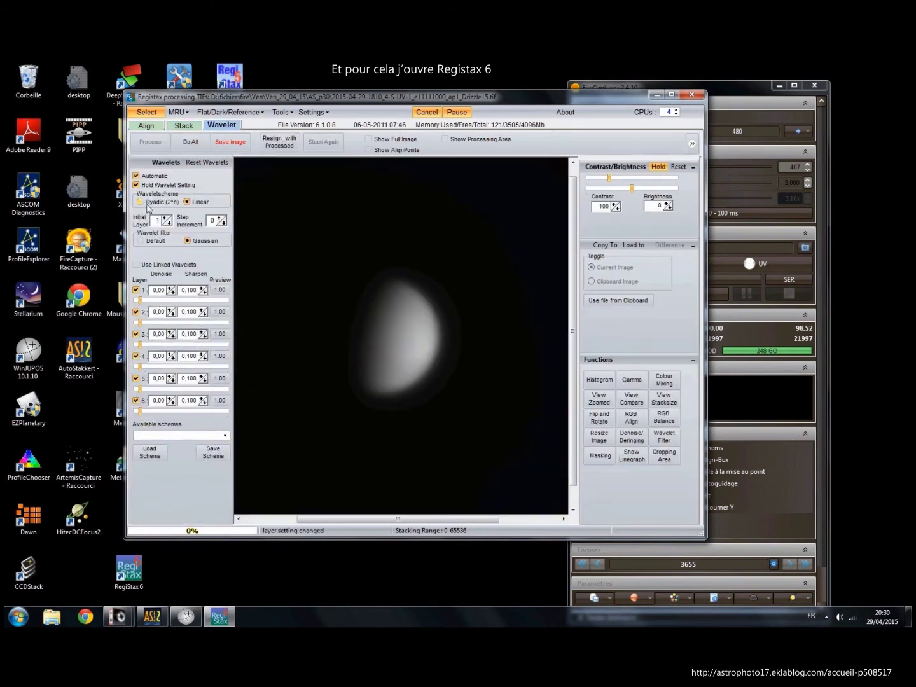
# Use the Dyadic wavelet scheme, raise layer 4 to 88.3 and set its sharpen value to 0.120
pyautogui.click(141, 202)
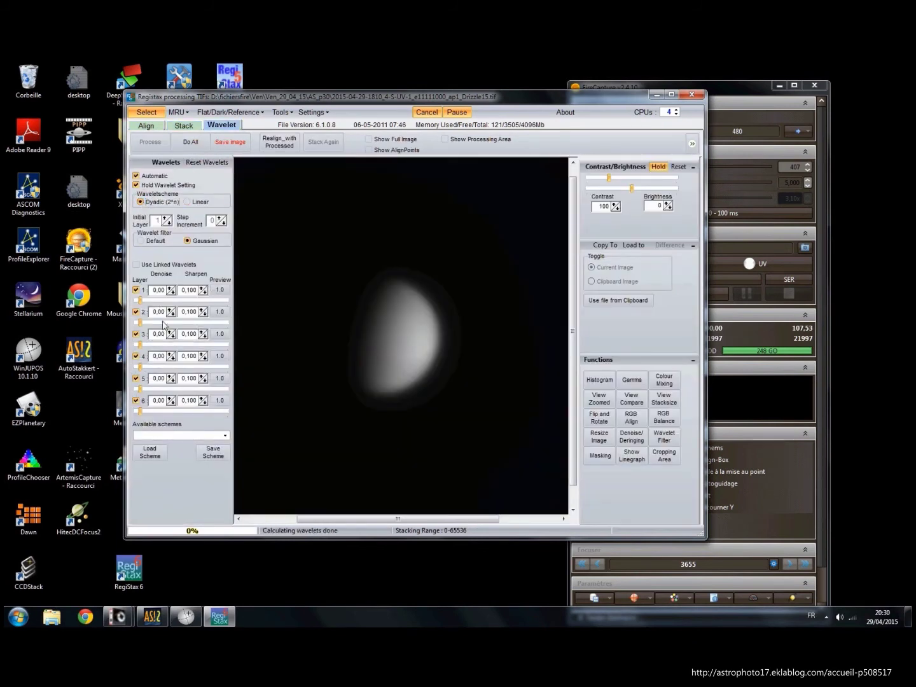
pyautogui.moveTo(141, 367); pyautogui.dragTo(154, 368)
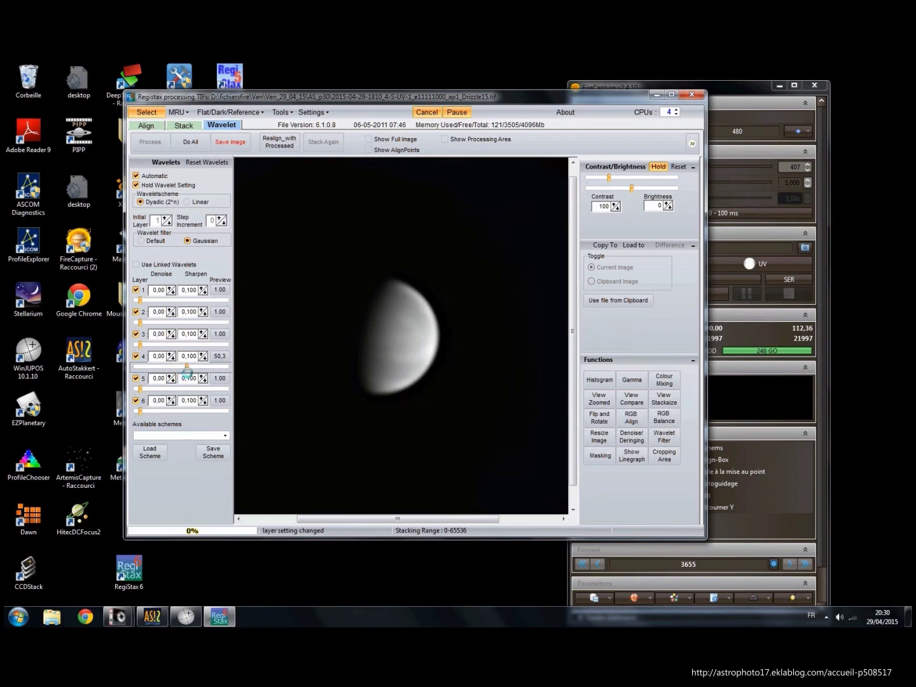
pyautogui.moveTo(192, 370); pyautogui.dragTo(224, 375)
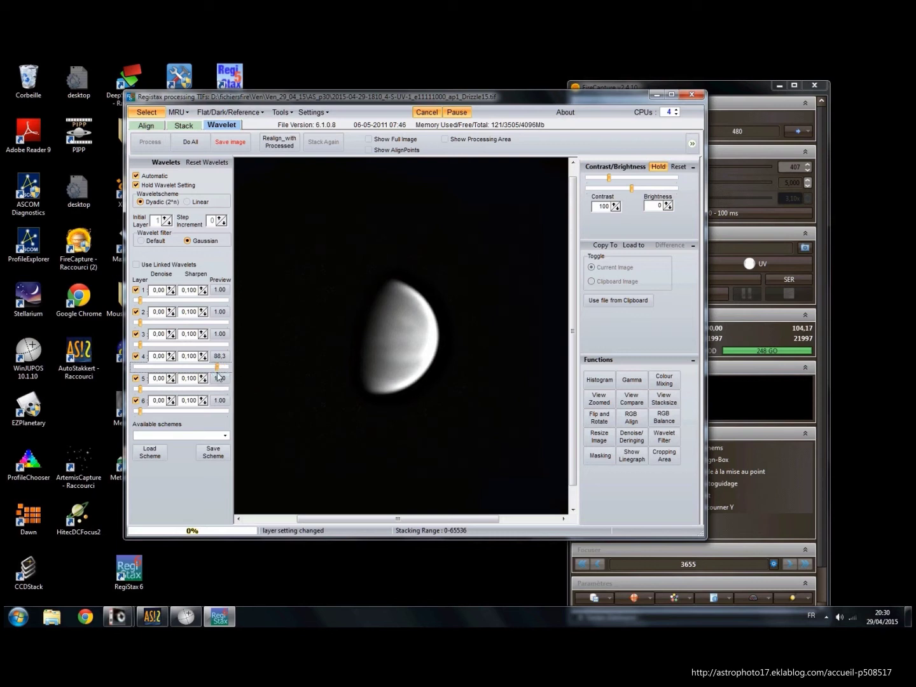
pyautogui.click(202, 355)
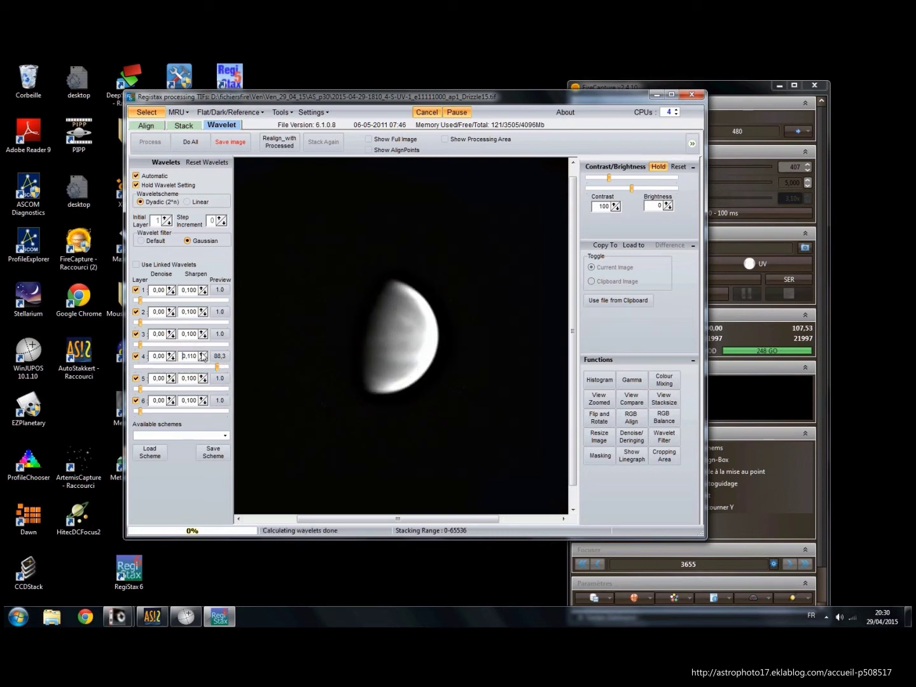
pyautogui.click(203, 355)
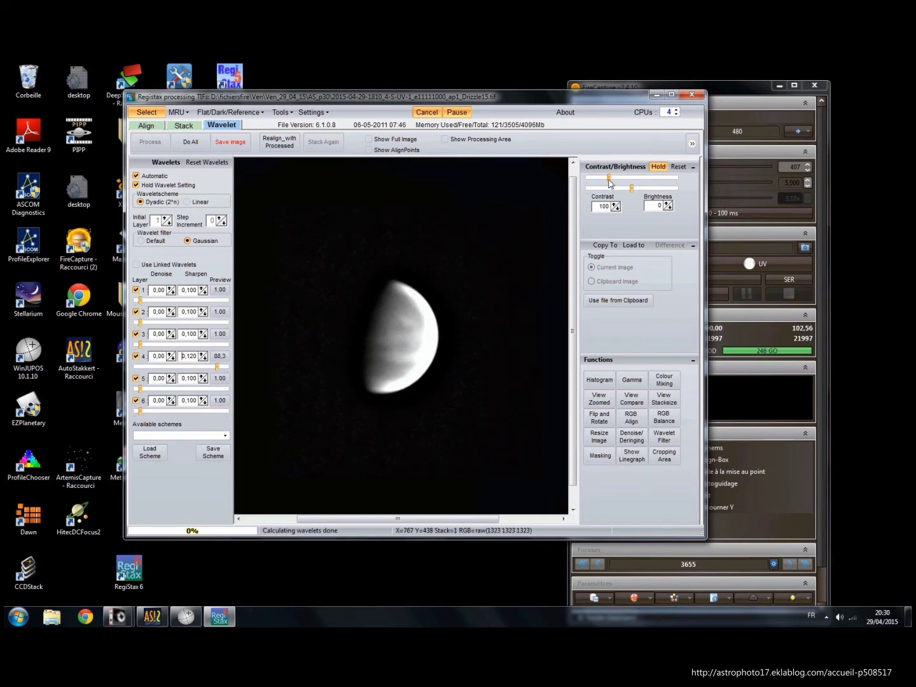
# Set the contrast to 41 and apply the processing to the entire image
pyautogui.moveTo(610, 178); pyautogui.dragTo(597, 181)
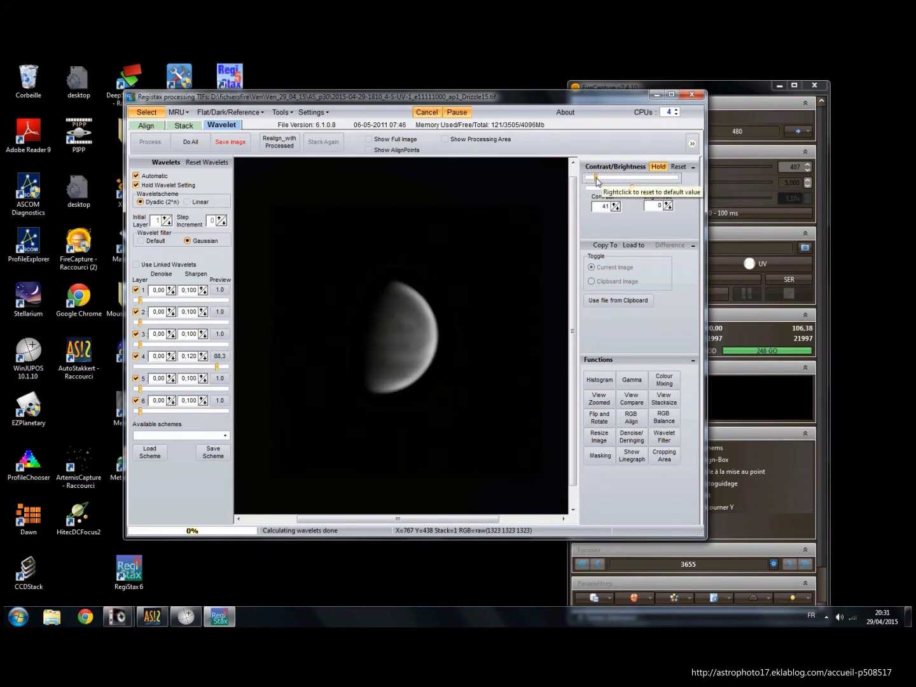
pyautogui.click(203, 146)
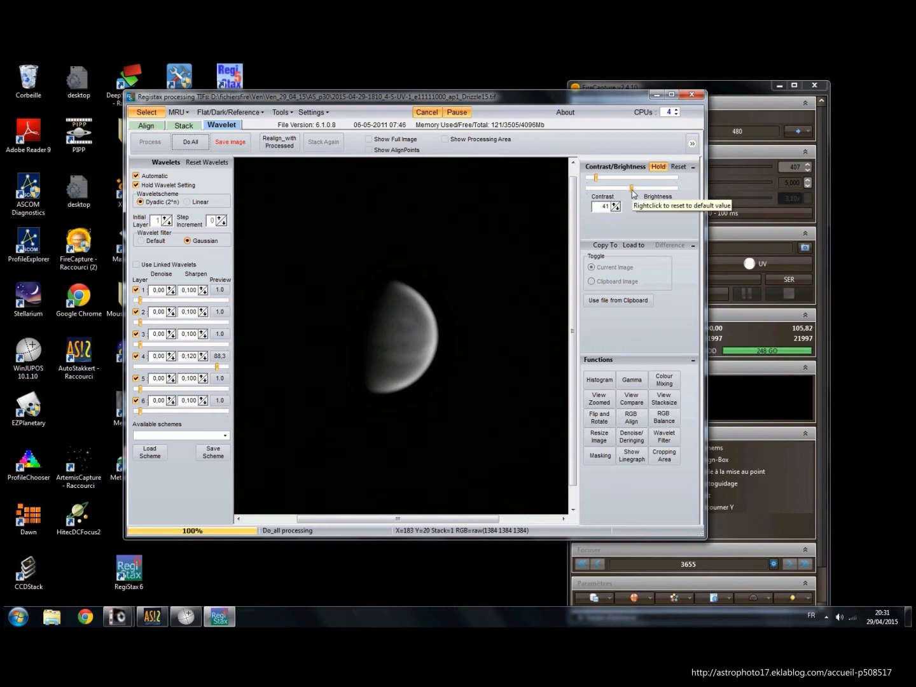
# Save the processed image as an 8-bit BMP in the AS_p30 folder under its existing name and close RegiStax
pyautogui.click(230, 142)
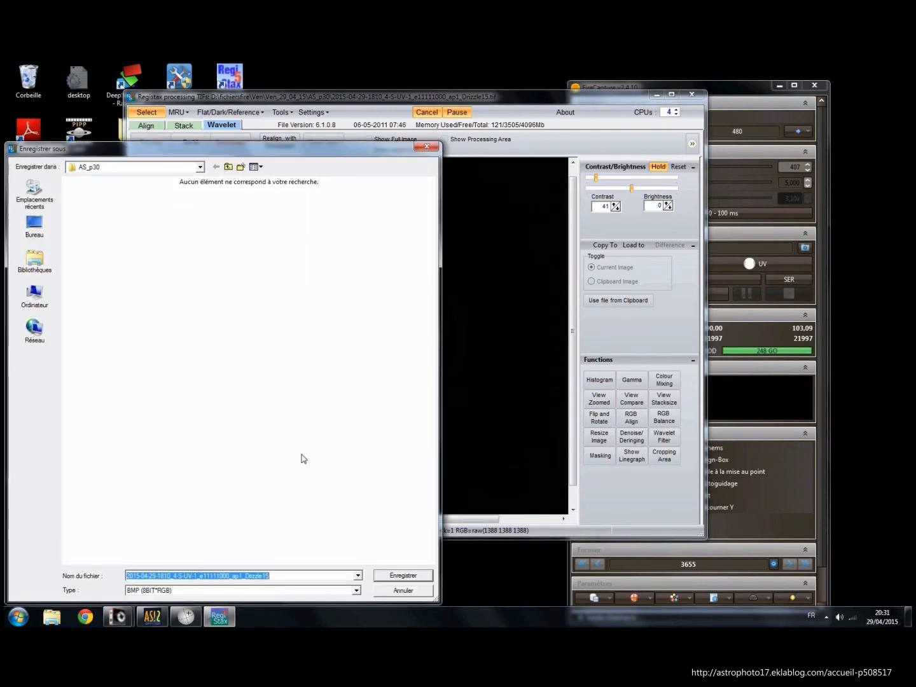
pyautogui.click(388, 576)
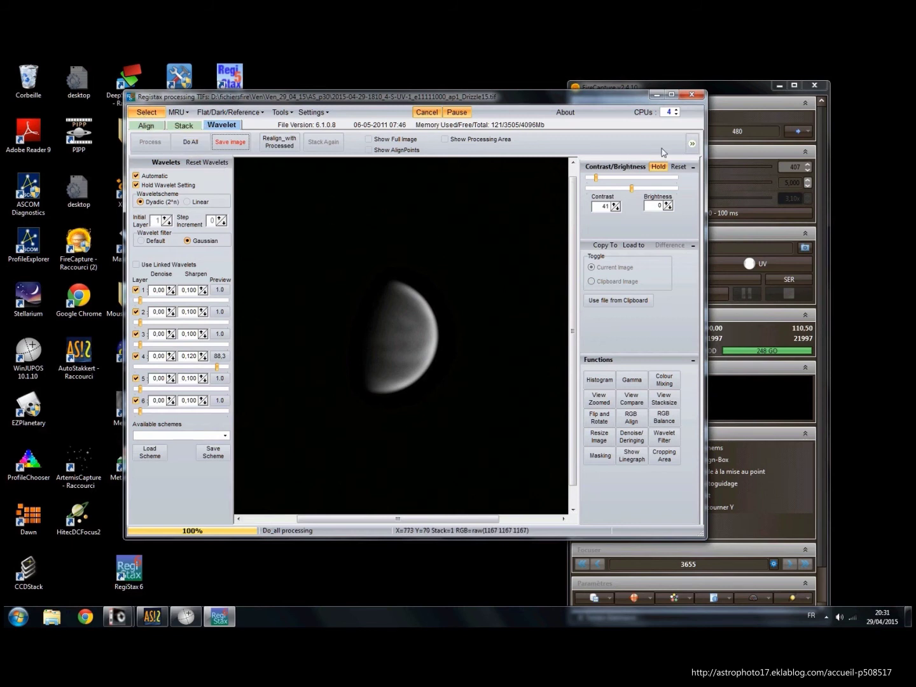
pyautogui.click(694, 96)
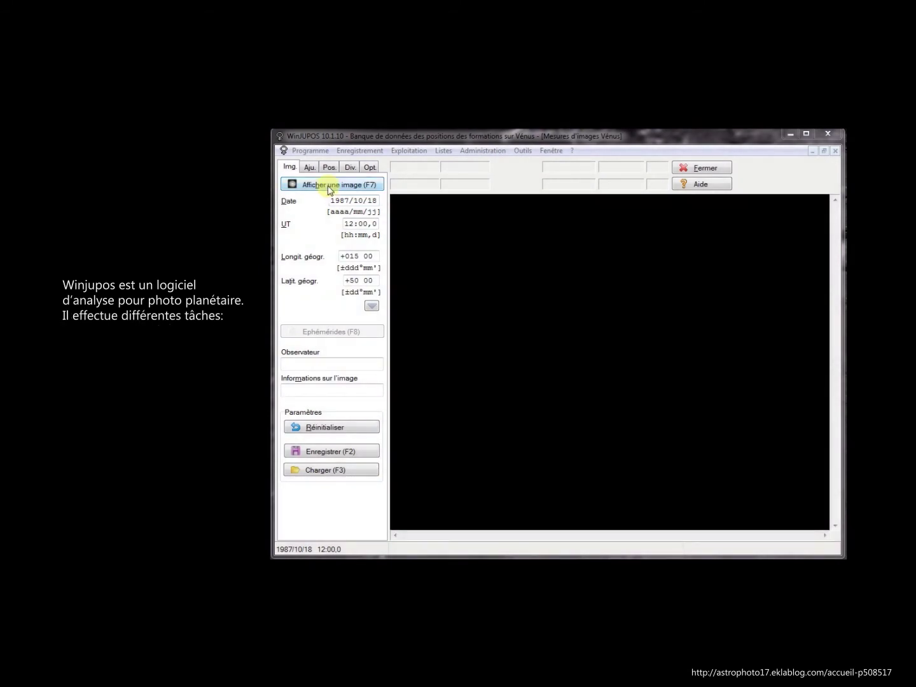
# In WinJUPOS, start loading an image for measurement and browse to venus29avril inside the Images, venus and 29avril folders
pyautogui.click(329, 185)
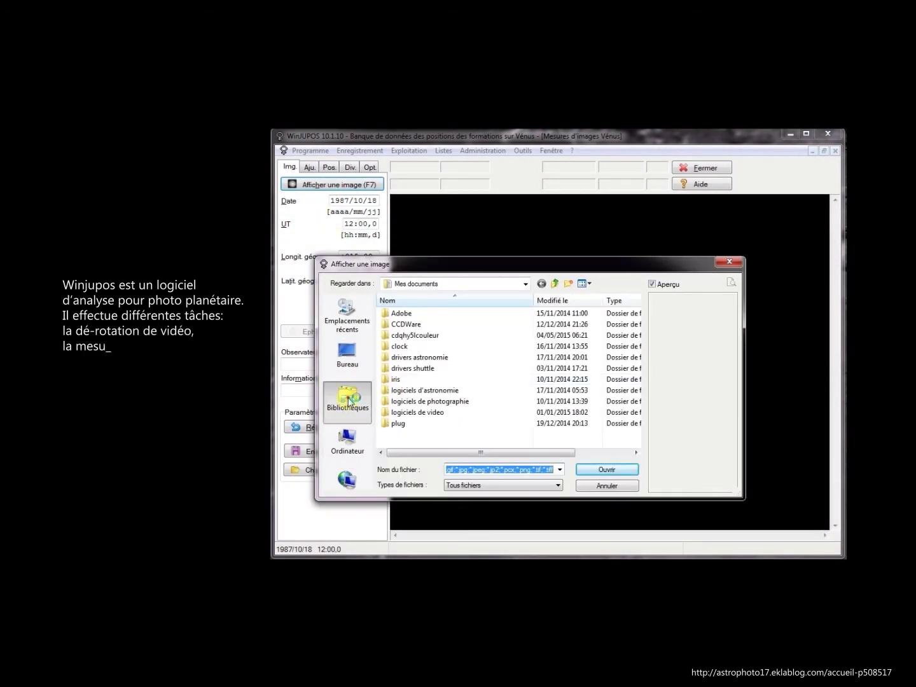
pyautogui.click(347, 398)
pyautogui.doubleClick(531, 321)
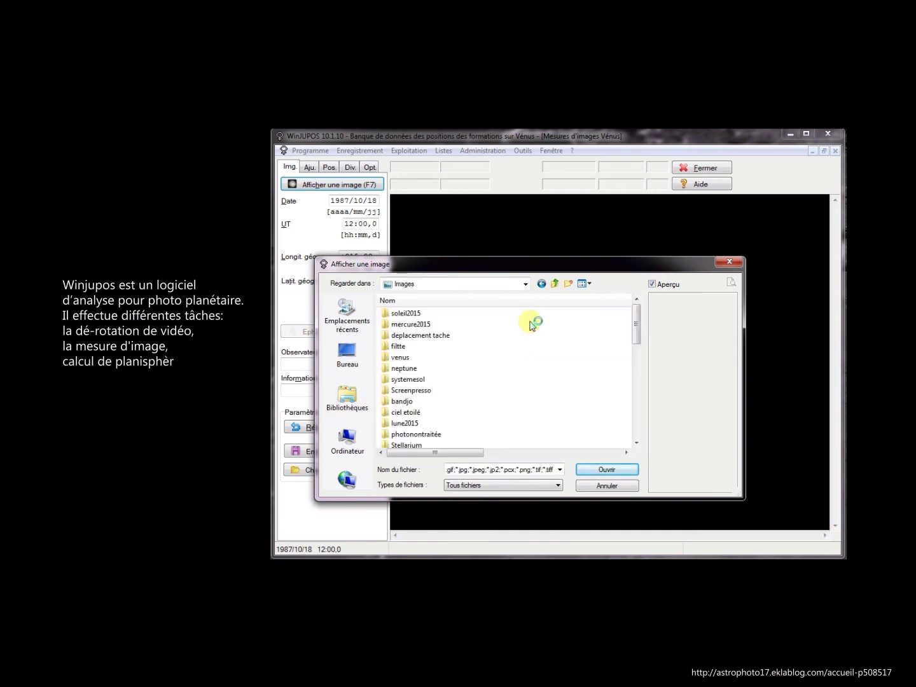
pyautogui.doubleClick(435, 357)
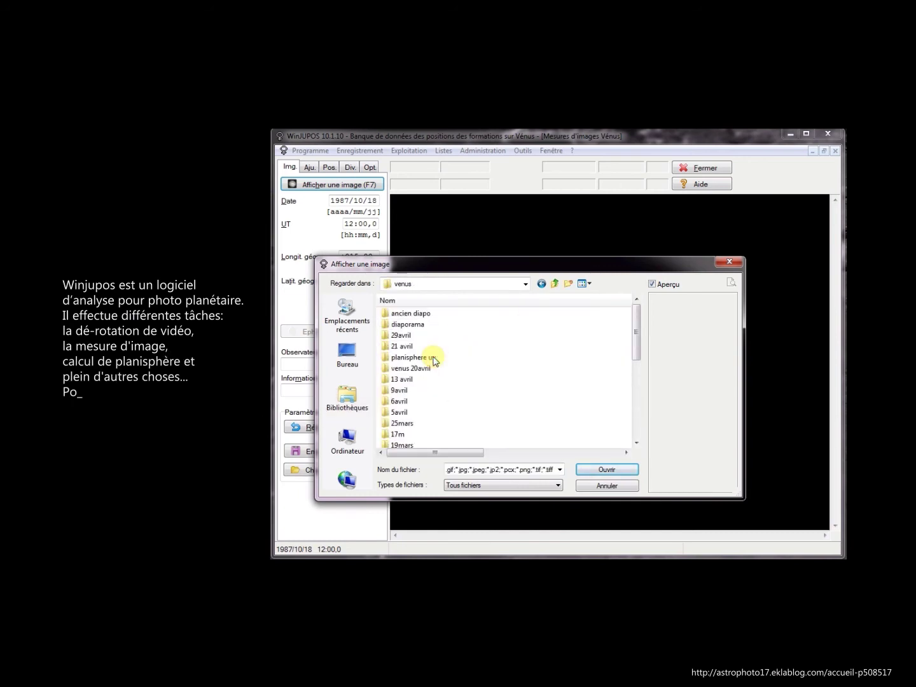
pyautogui.doubleClick(401, 335)
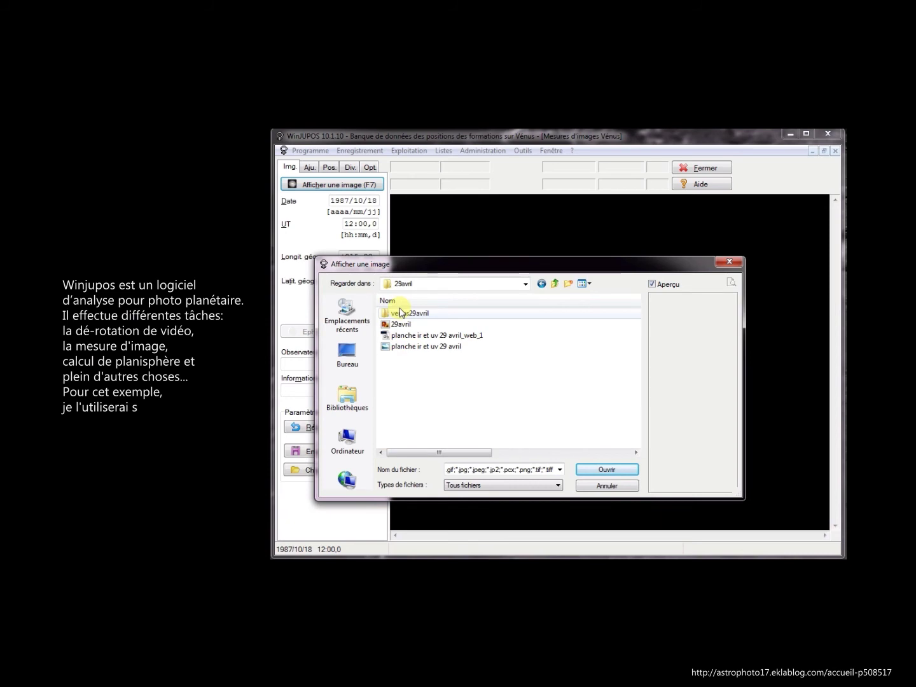
pyautogui.doubleClick(401, 313)
pyautogui.scroll(-2, 425, 399)
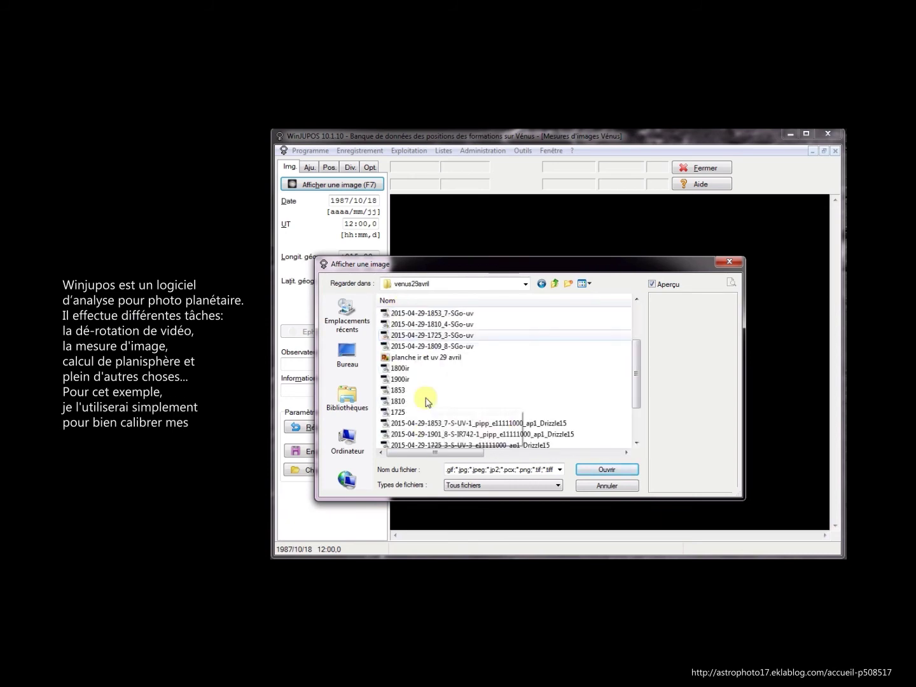
pyautogui.scroll(-1, 426, 400)
pyautogui.click(495, 485)
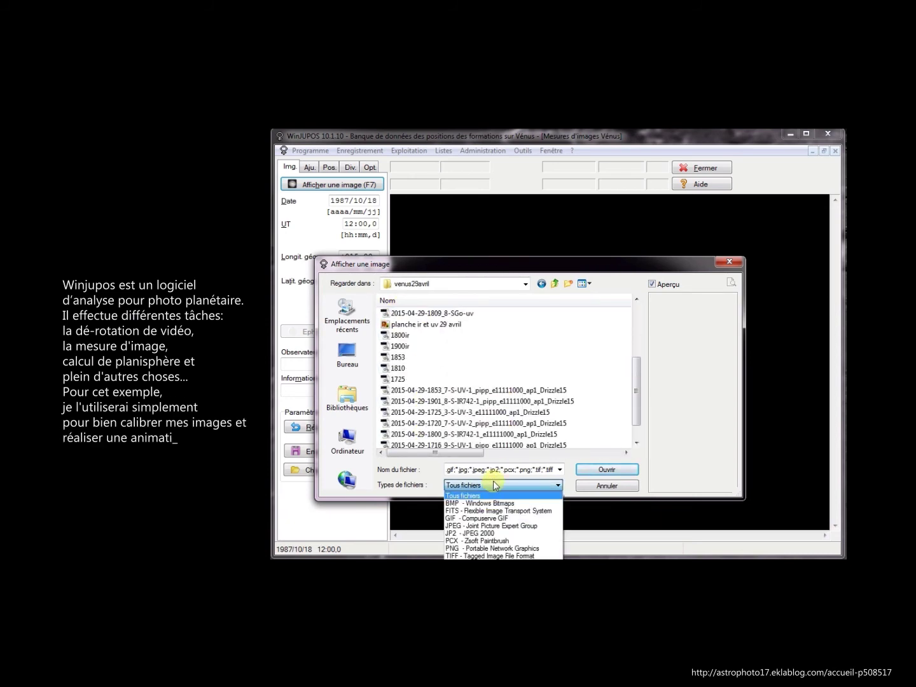
pyautogui.click(480, 504)
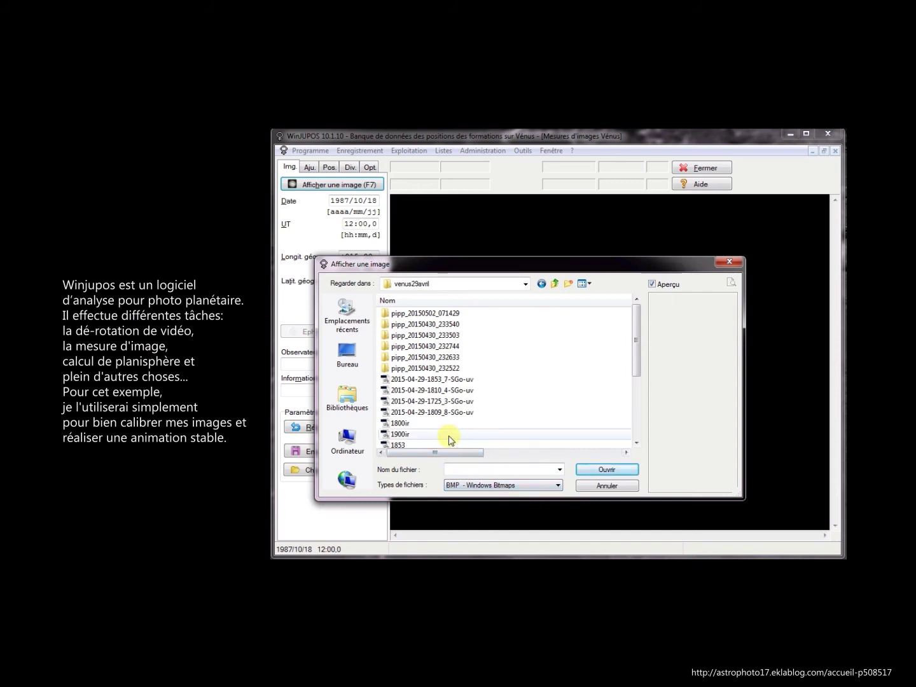
pyautogui.moveTo(635, 364); pyautogui.dragTo(640, 430)
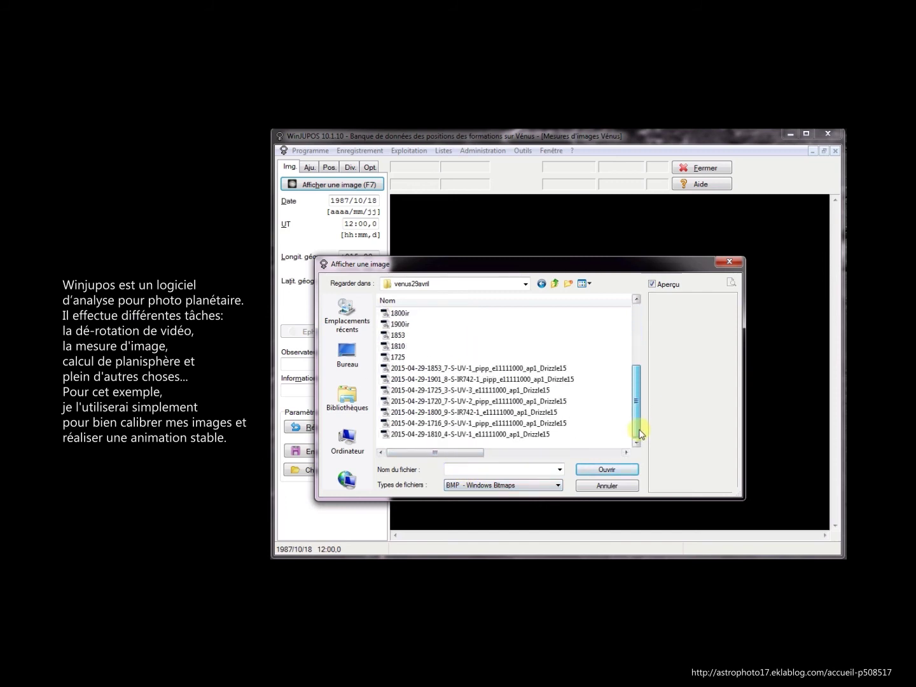
pyautogui.doubleClick(486, 391)
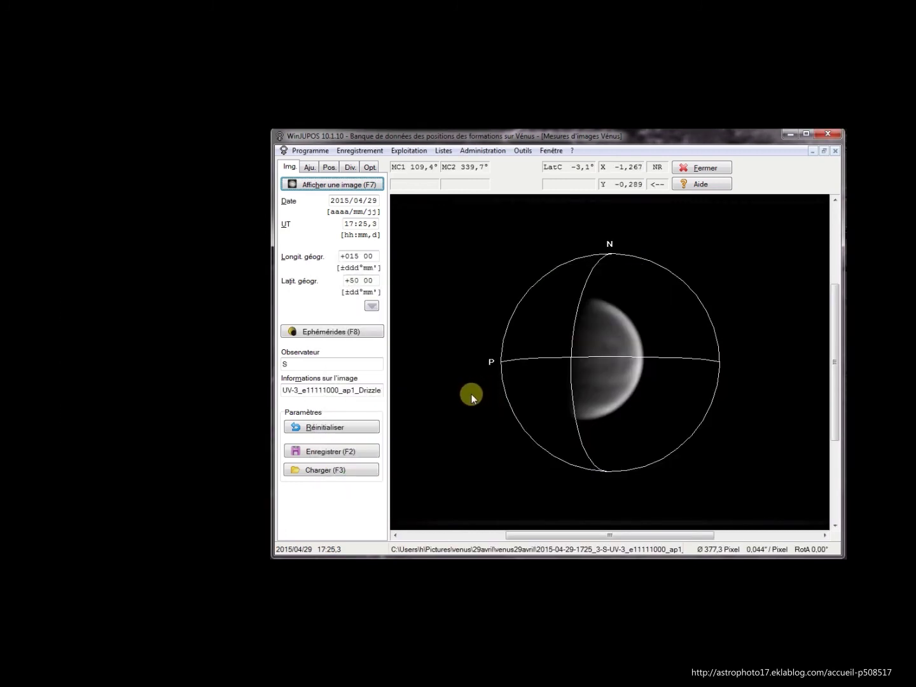
# Shrink the outline to a diameter of about 233 pixels and shift it so its edge approaches Venus's bright limb
pyautogui.click(310, 168)
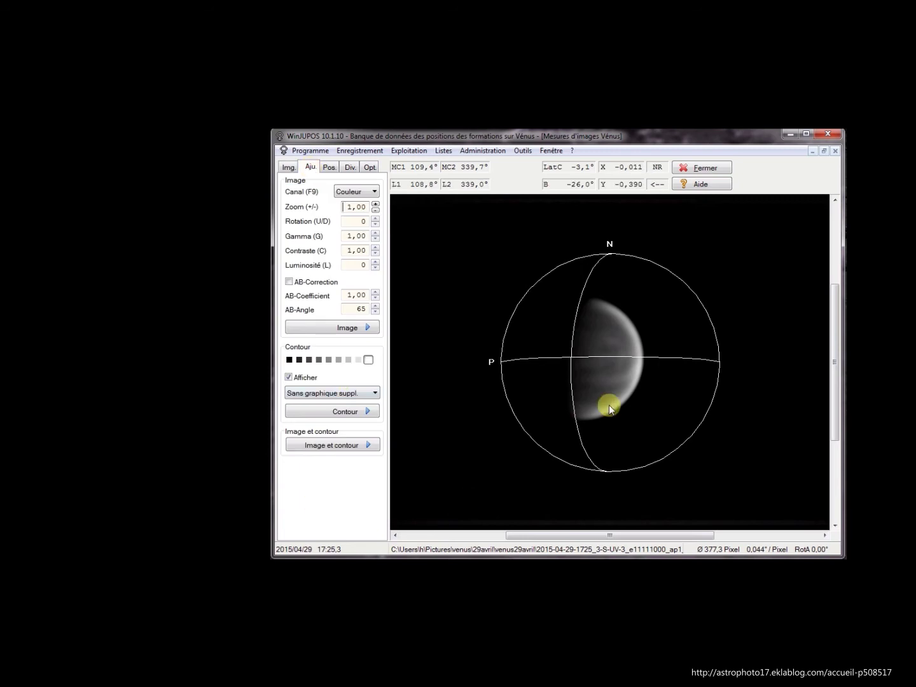
pyautogui.scroll(-8, 609, 404)
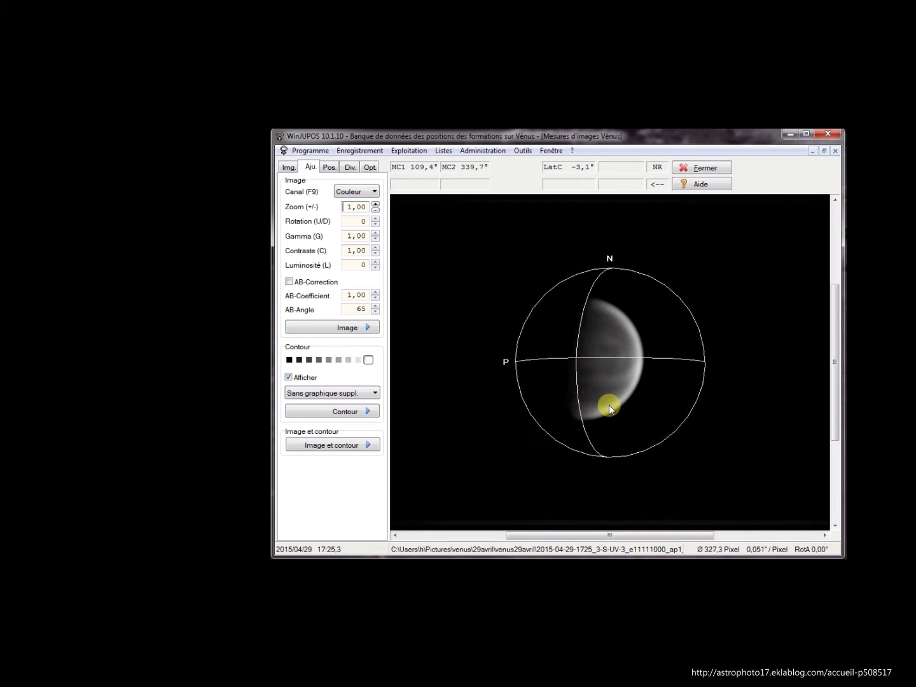
pyautogui.scroll(-7, 609, 404)
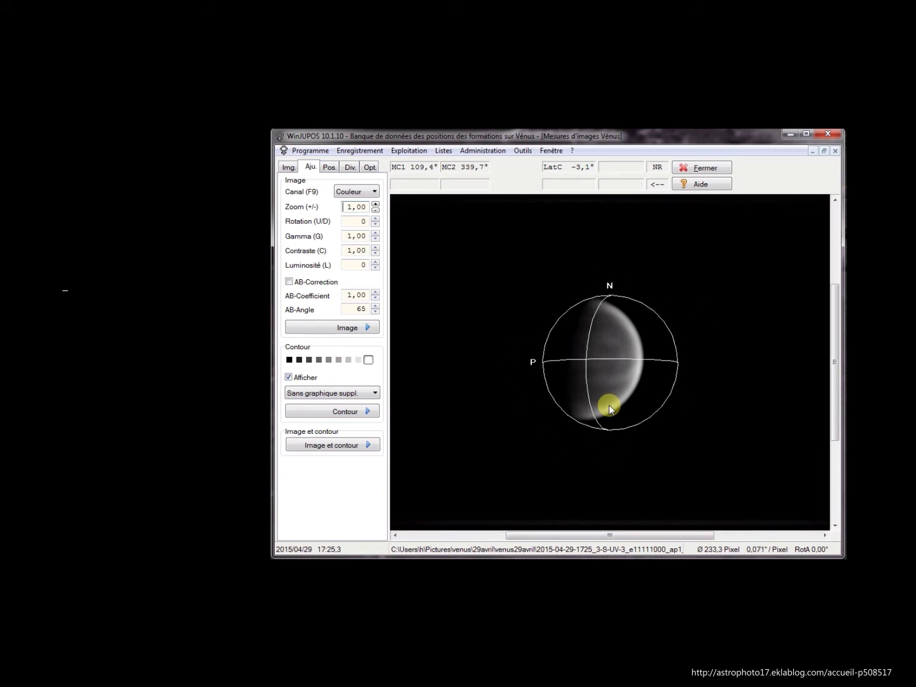
pyautogui.press('Home')
pyautogui.press('Home')
pyautogui.press('Home')
pyautogui.press('Home')
pyautogui.press('Home')
pyautogui.press('Home')
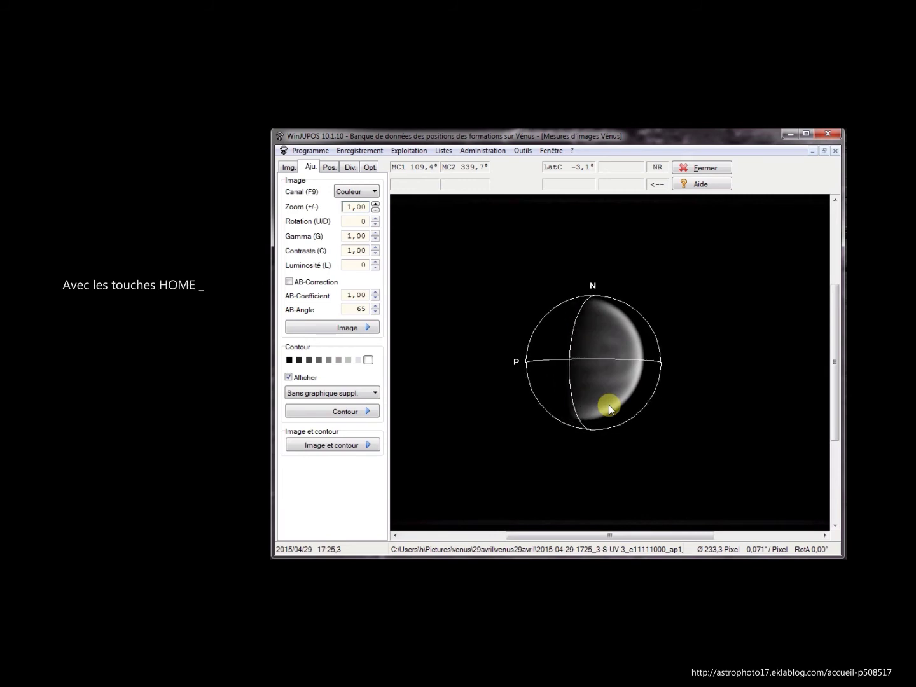
pyautogui.press('Up')
pyautogui.press('Up')
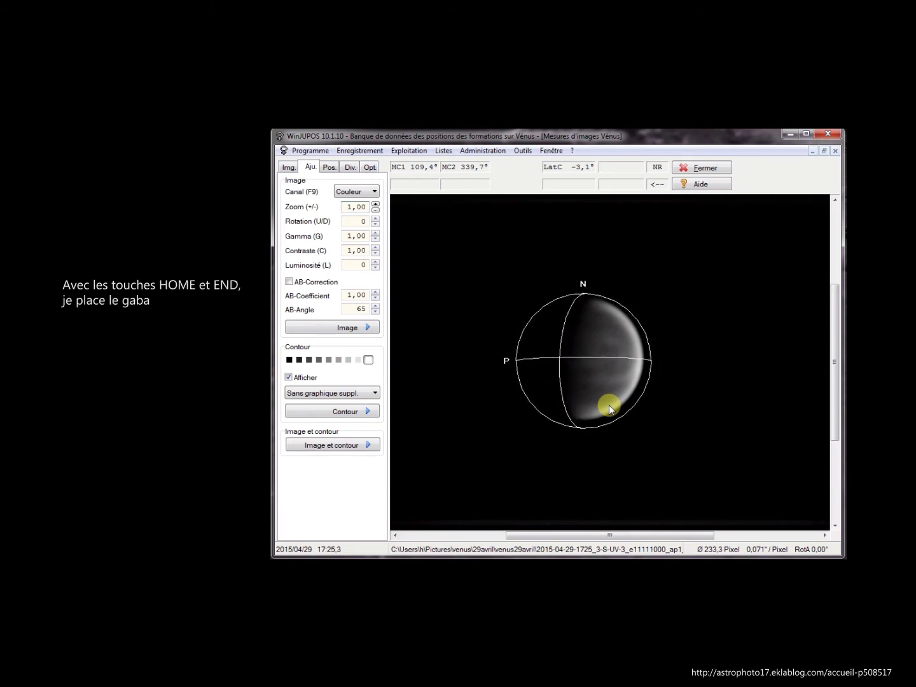
# Reduce the outline to a diameter of 217.3 pixels and nudge it until it matches the planet's limb
pyautogui.scroll(-4, 609, 405)
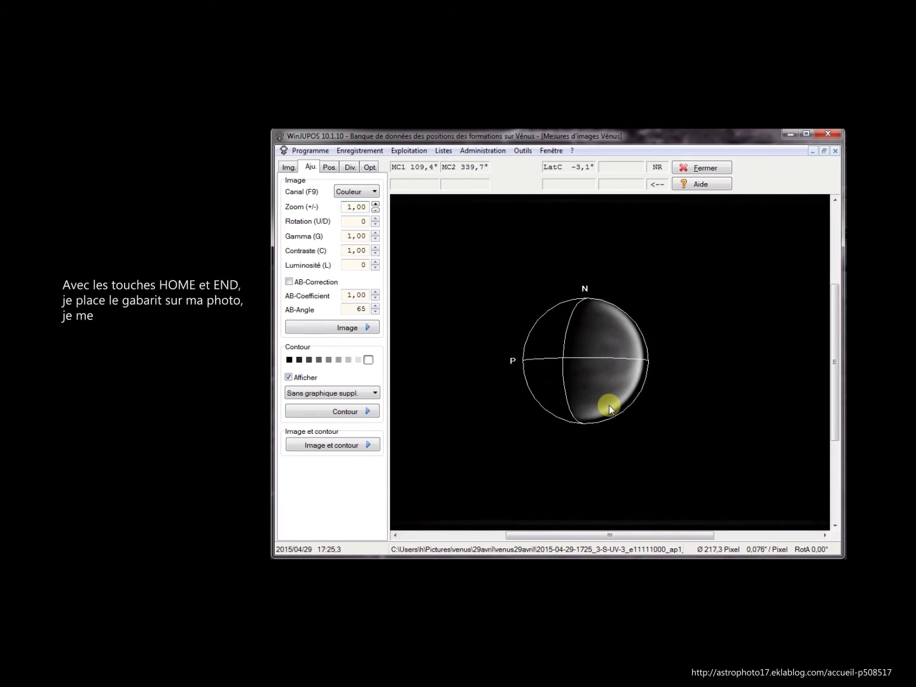
pyautogui.press('Left')
pyautogui.press('Left')
pyautogui.press('Up')
pyautogui.press('Up')
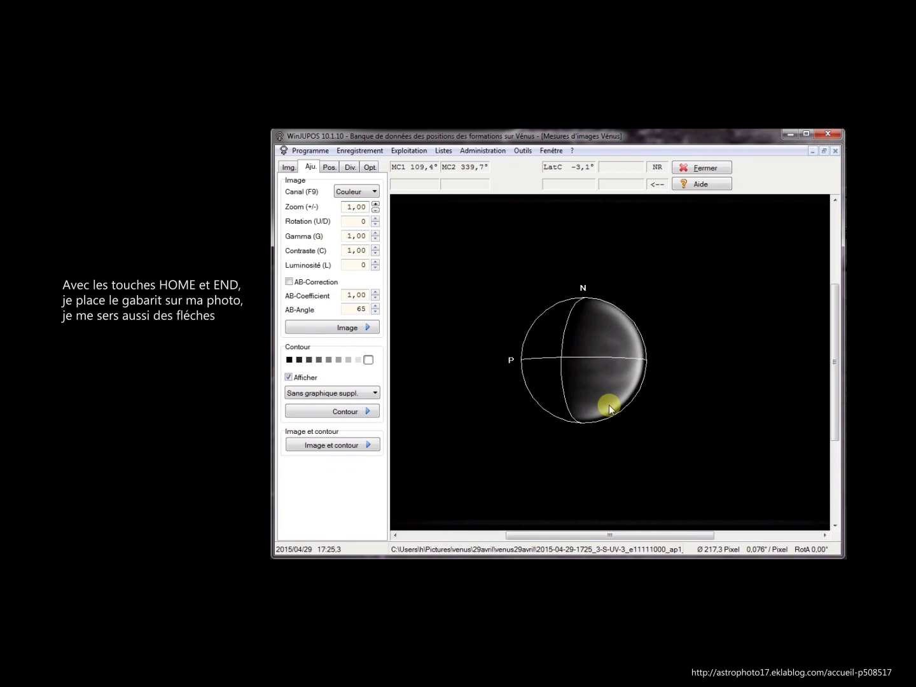
pyautogui.press('Left')
pyautogui.press('Left')
pyautogui.press('Left')
pyautogui.press('Up')
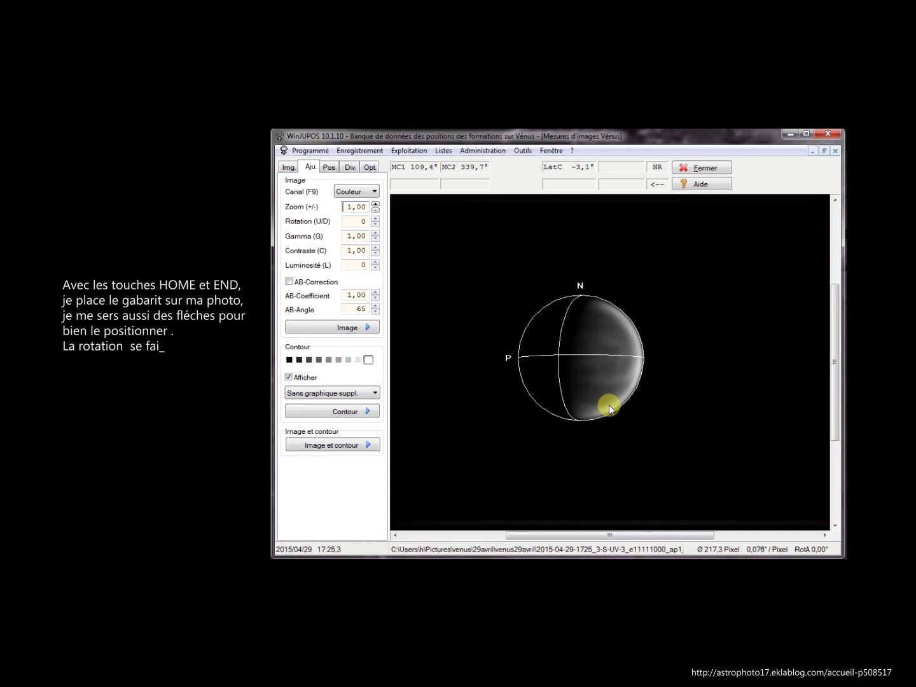
# Rotate the outline to 354.20° and set the image zoom to 1.78 for checking its fit on the planet
pyautogui.press('n')
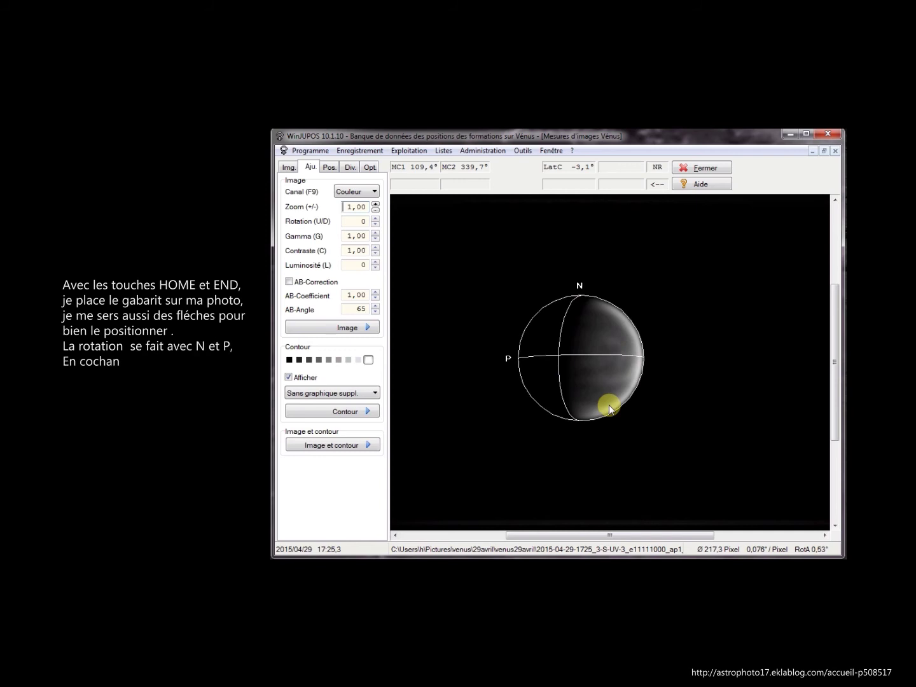
pyautogui.press('p')
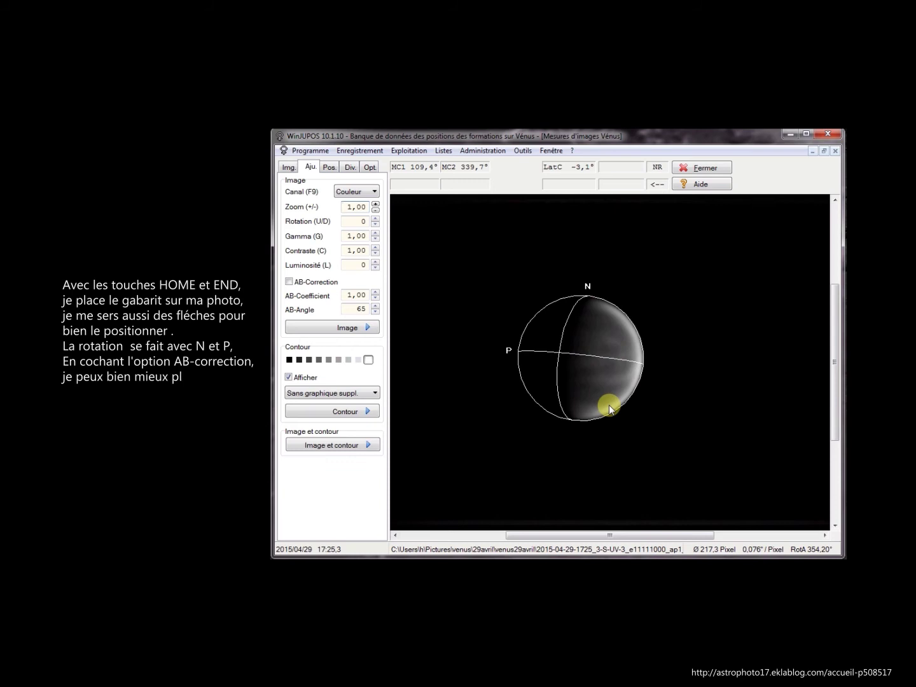
pyautogui.click(375, 204)
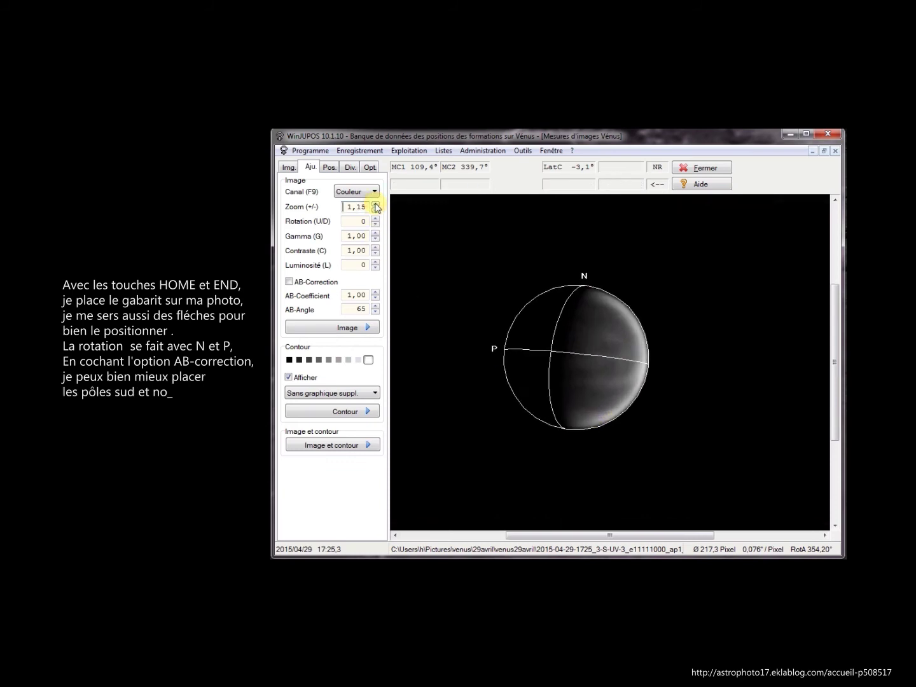
pyautogui.click(376, 205)
pyautogui.click(375, 204)
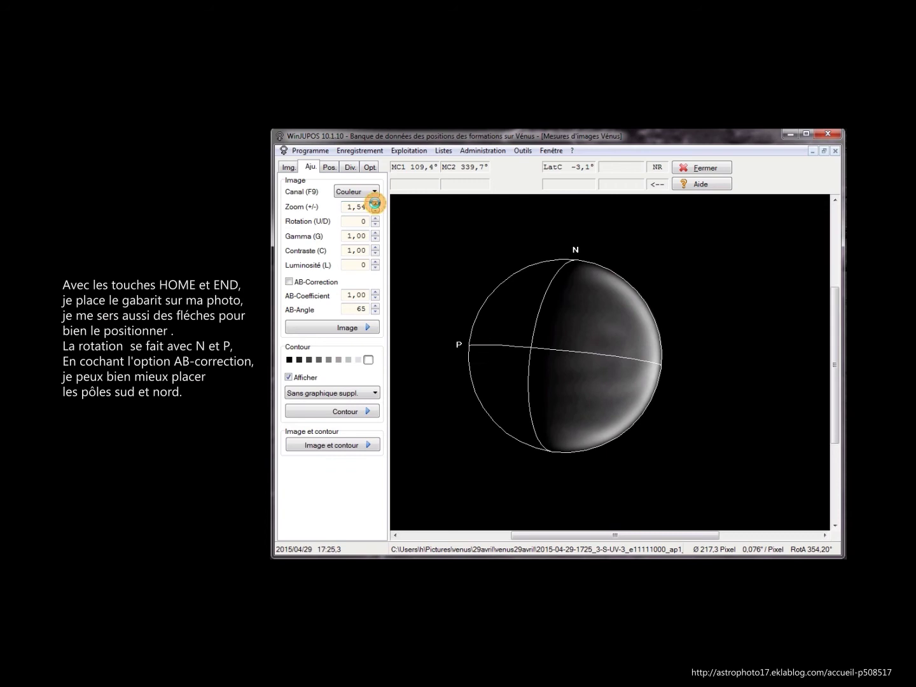
pyautogui.click(376, 204)
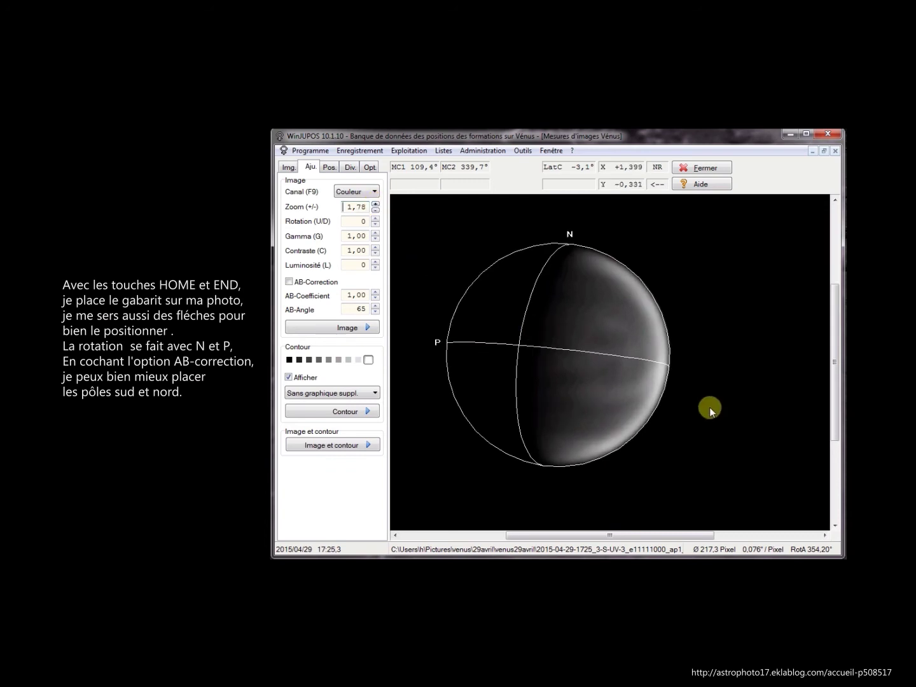
# Reduce the outline to a diameter of 215.1 pixels and turn on AB-Correction for the Venus image
pyautogui.press('End')
pyautogui.press('End')
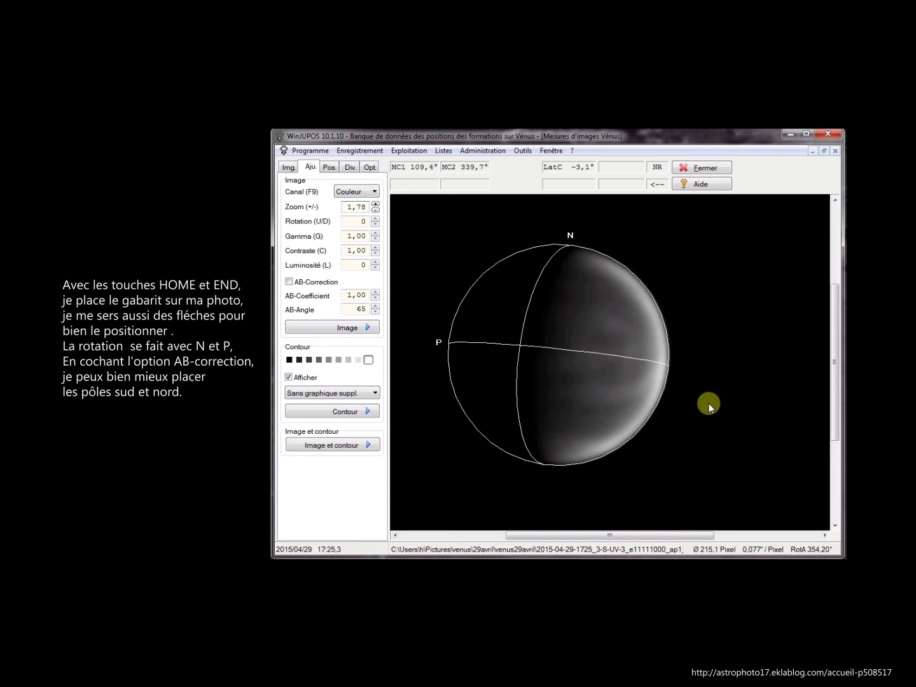
pyautogui.click(290, 283)
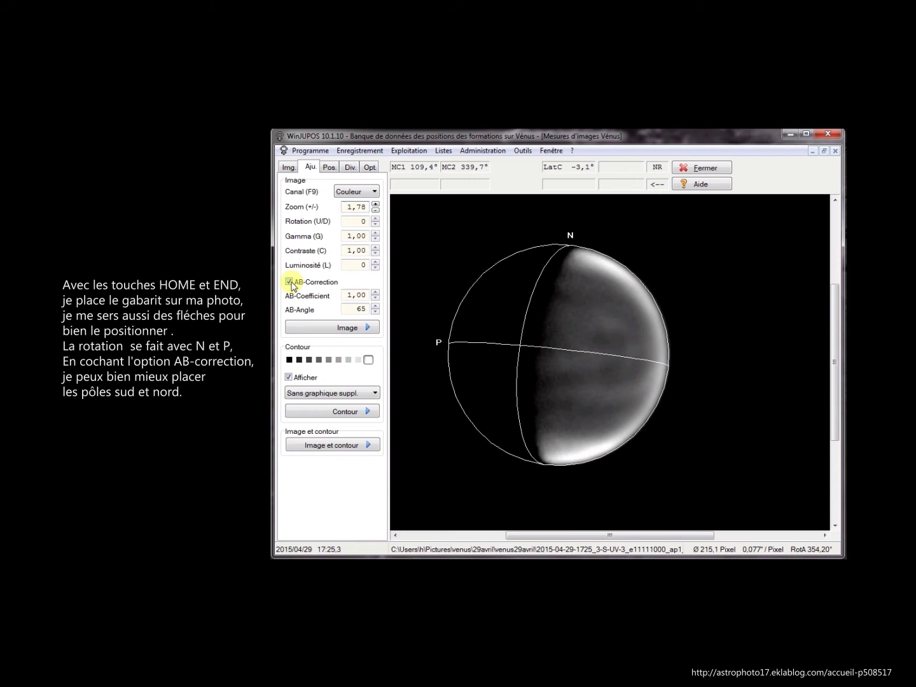
# Rotate the outline to 353.30°, then refine its fit to Venus's limb with small shifts and a diameter of 212.8 pixels
pyautogui.press('n')
pyautogui.press('n')
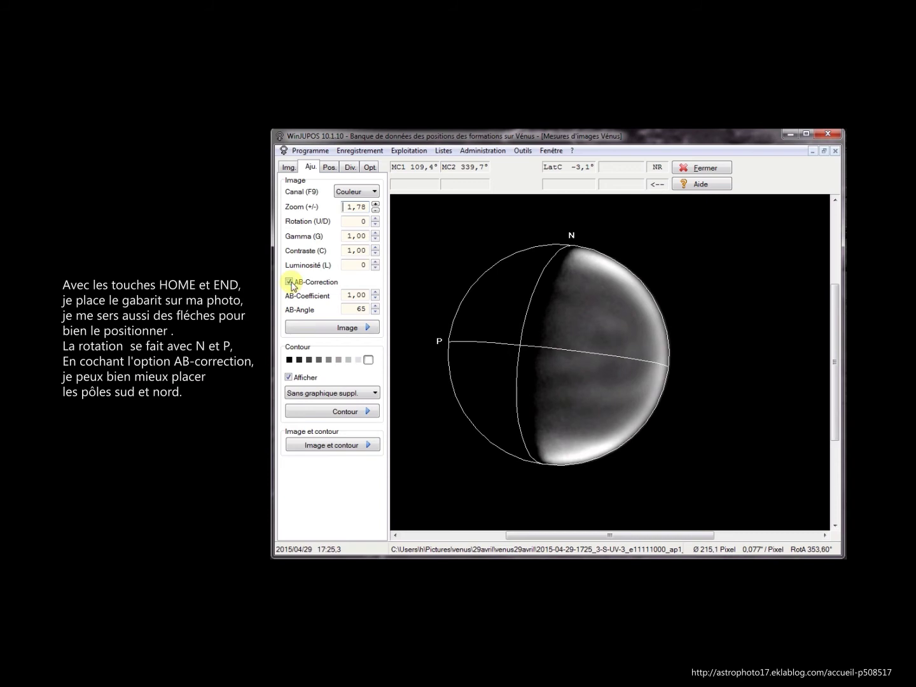
pyautogui.press('n')
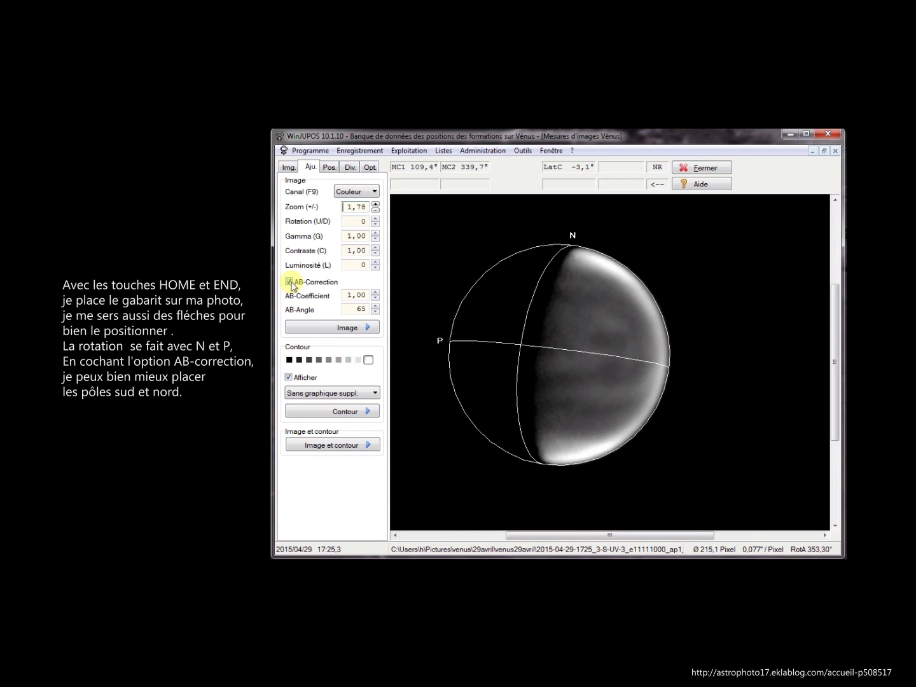
pyautogui.press('Right')
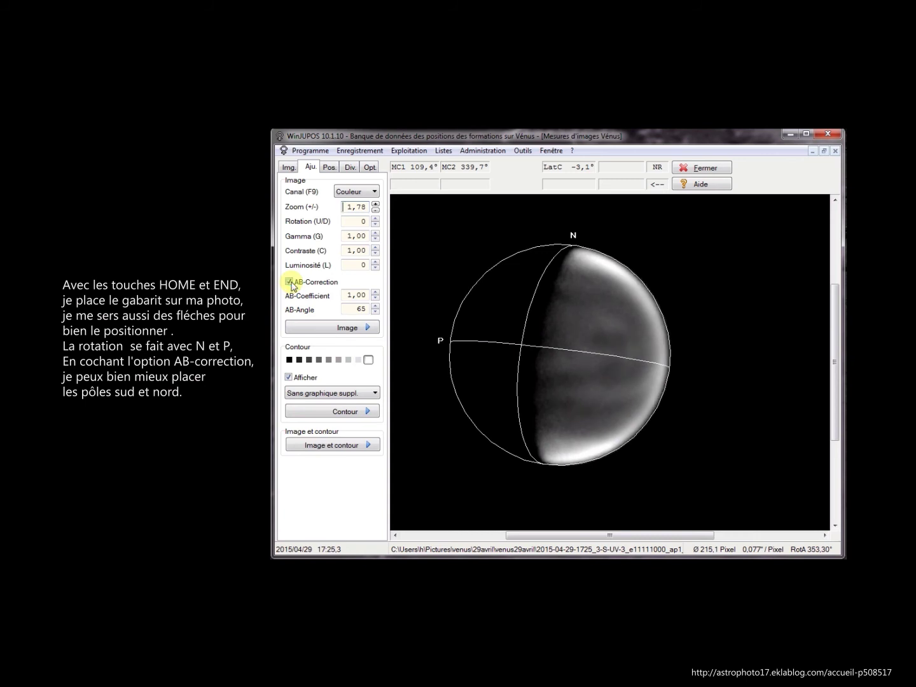
pyautogui.press('Right')
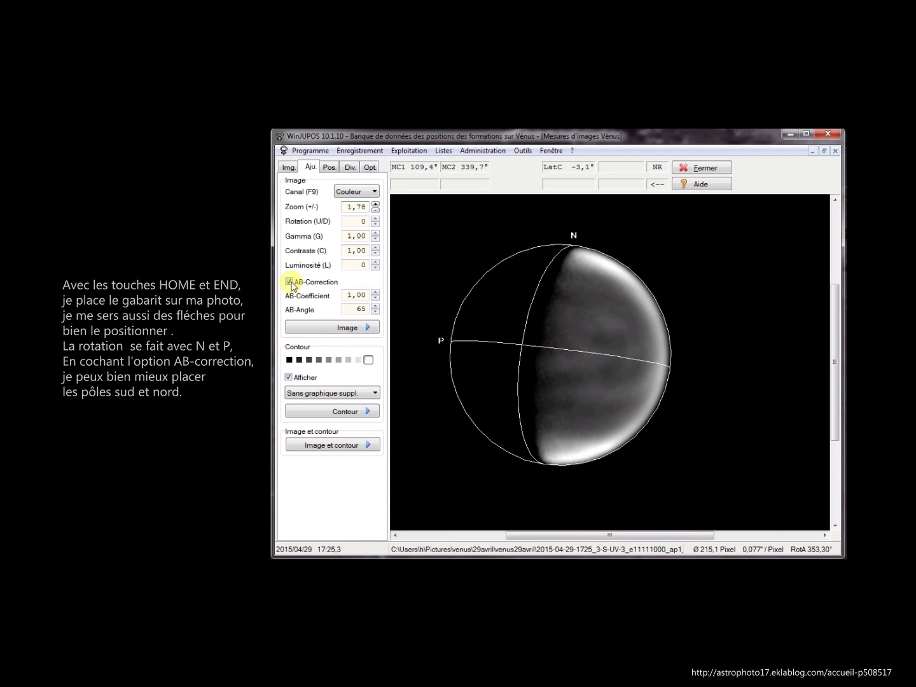
pyautogui.press('Down')
pyautogui.press('pagedown')
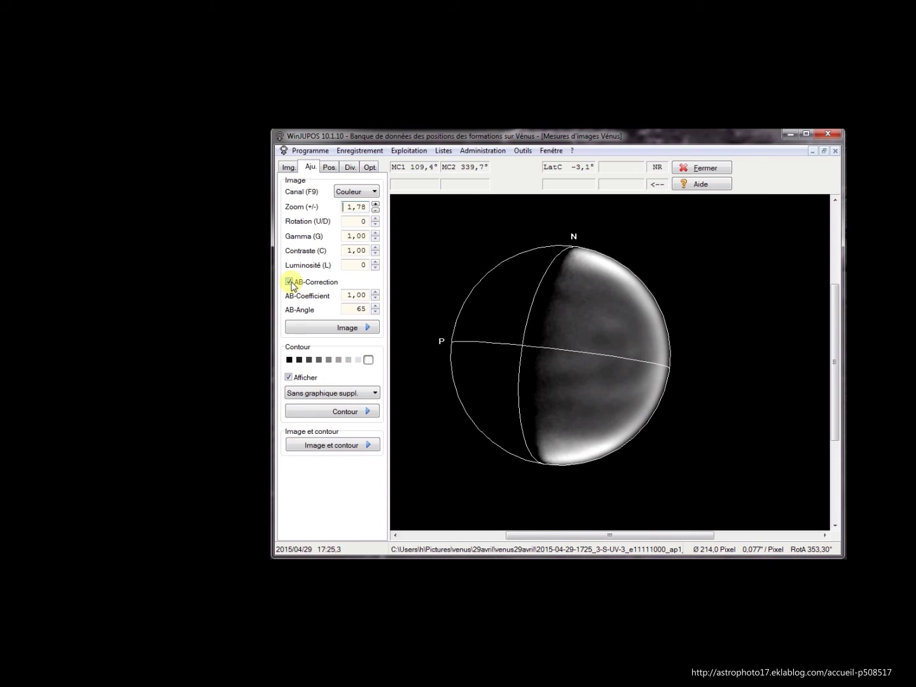
pyautogui.press('pagedown')
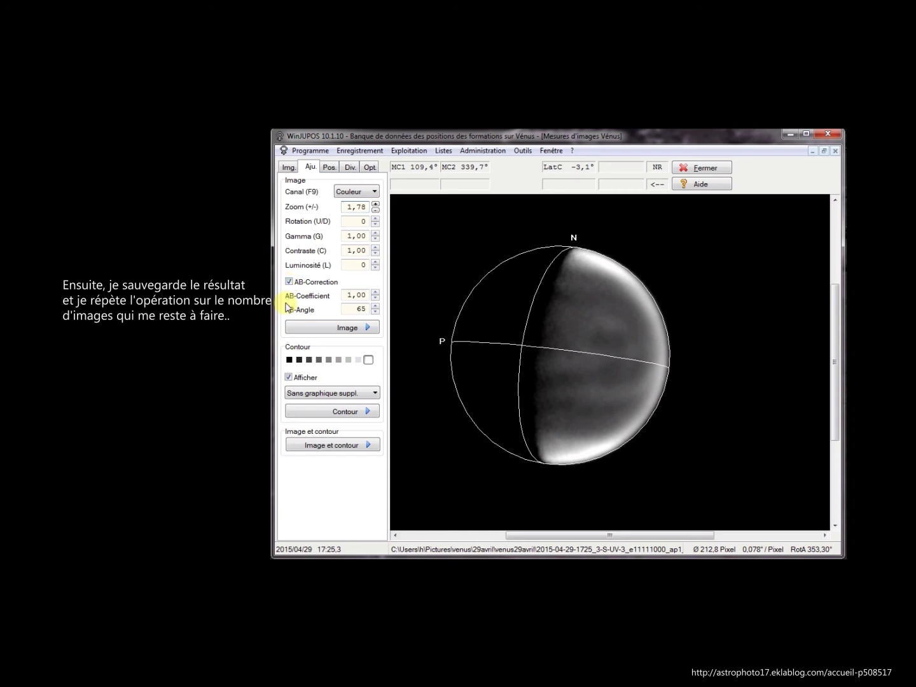
# Save the measurement as 2015-04-29-1725.3-S-UV-3_e11111000_ap1_Drizzle15 in the planisphere uv folder and start choosing another image to load
pyautogui.click(289, 166)
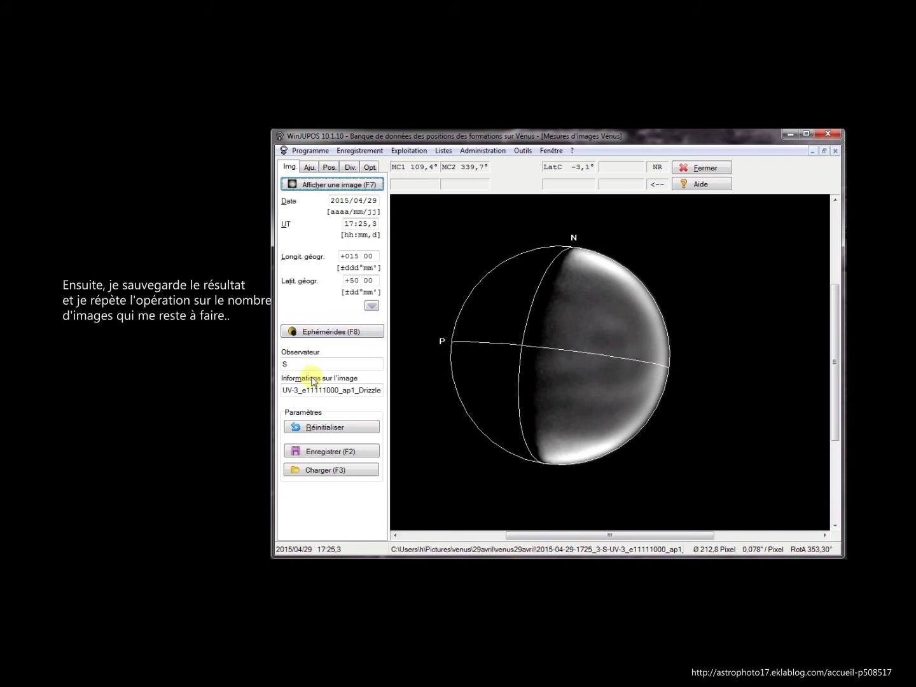
pyautogui.click(317, 452)
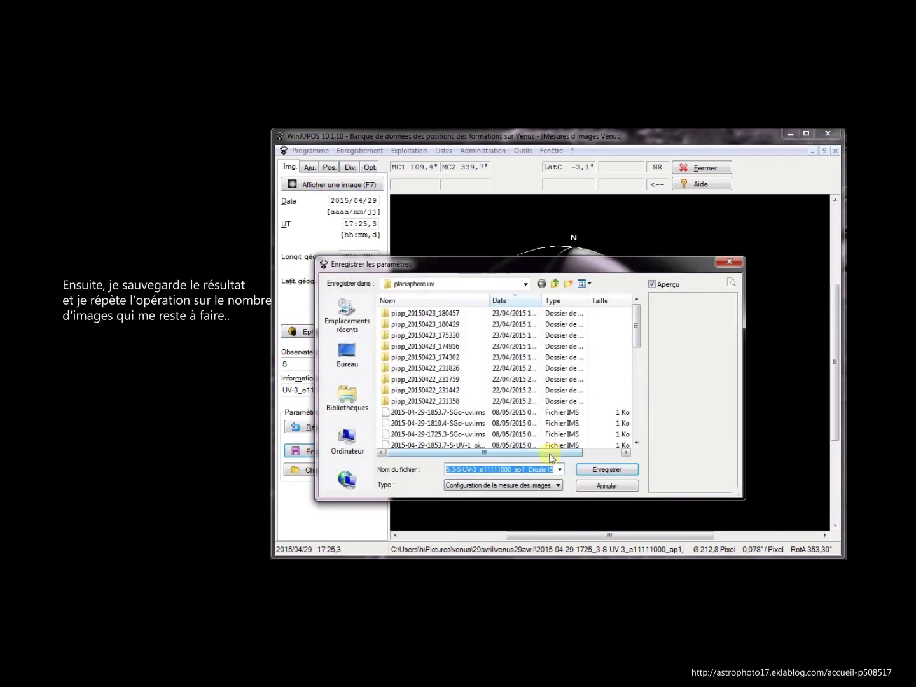
pyautogui.click(606, 471)
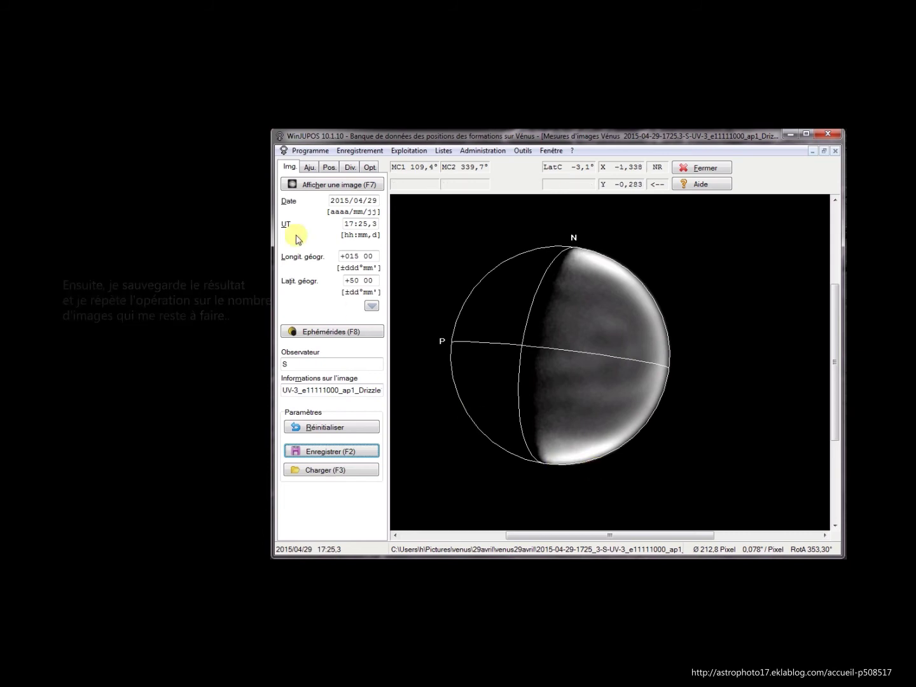
pyautogui.click(306, 185)
pyautogui.moveTo(637, 352); pyautogui.dragTo(641, 433)
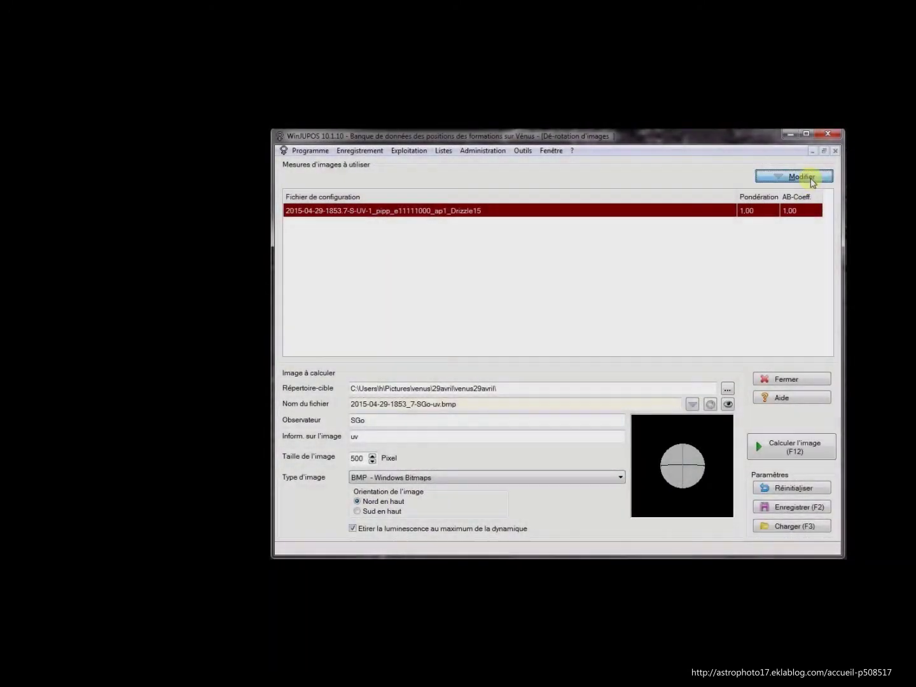
# Add the 2015-04-29-1725.3-S-UV-3_e11111000_ap1_Drizzle15 measurement from the planisphere uv folder to the image de-rotation list
pyautogui.click(808, 178)
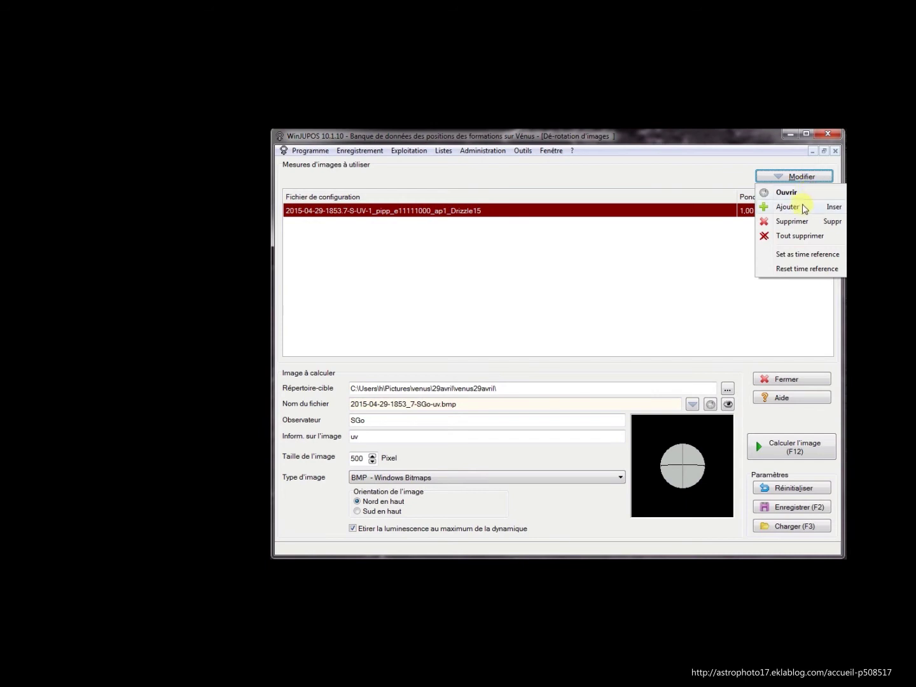
pyautogui.click(803, 207)
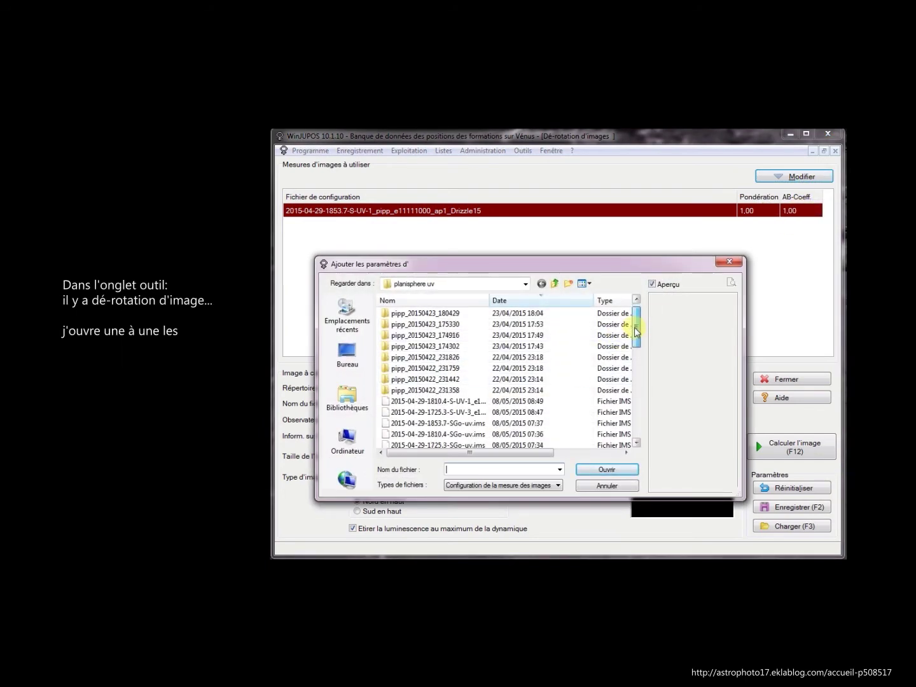
pyautogui.moveTo(635, 328); pyautogui.dragTo(635, 332)
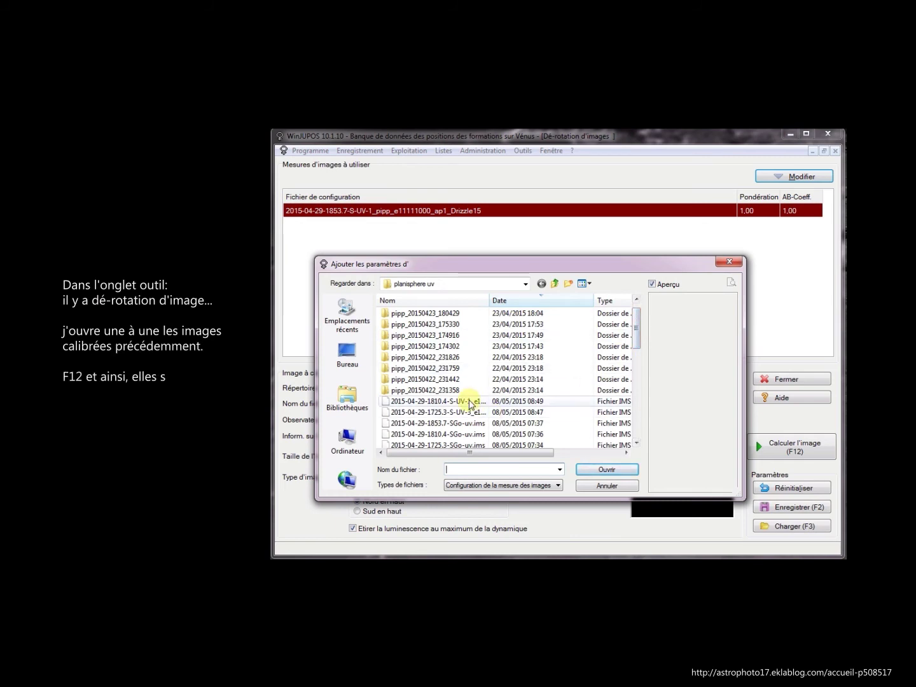
pyautogui.click(478, 413)
pyautogui.doubleClick(471, 411)
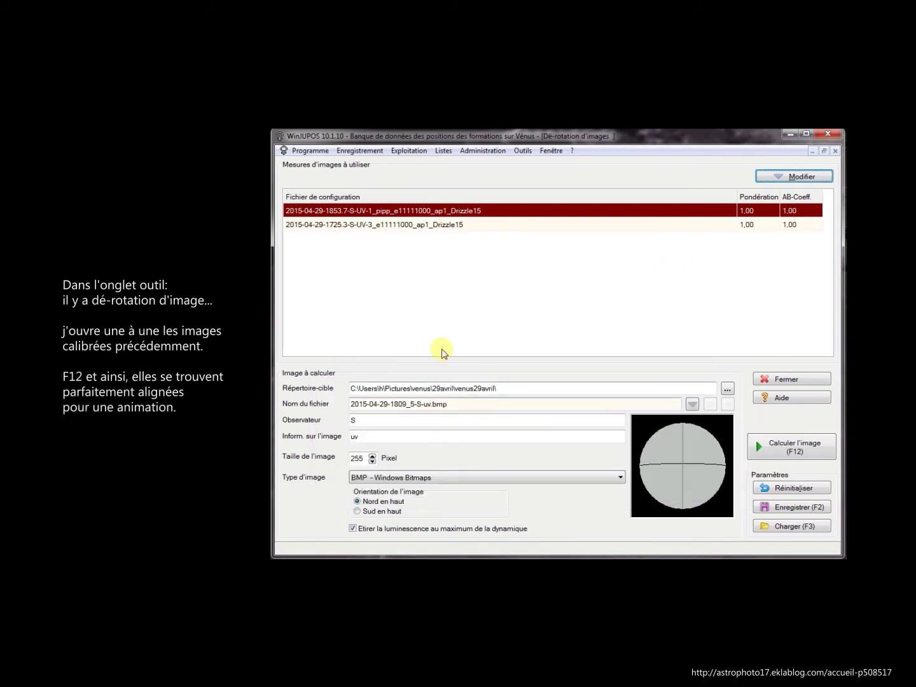
pyautogui.click(395, 223)
pyautogui.click(398, 211)
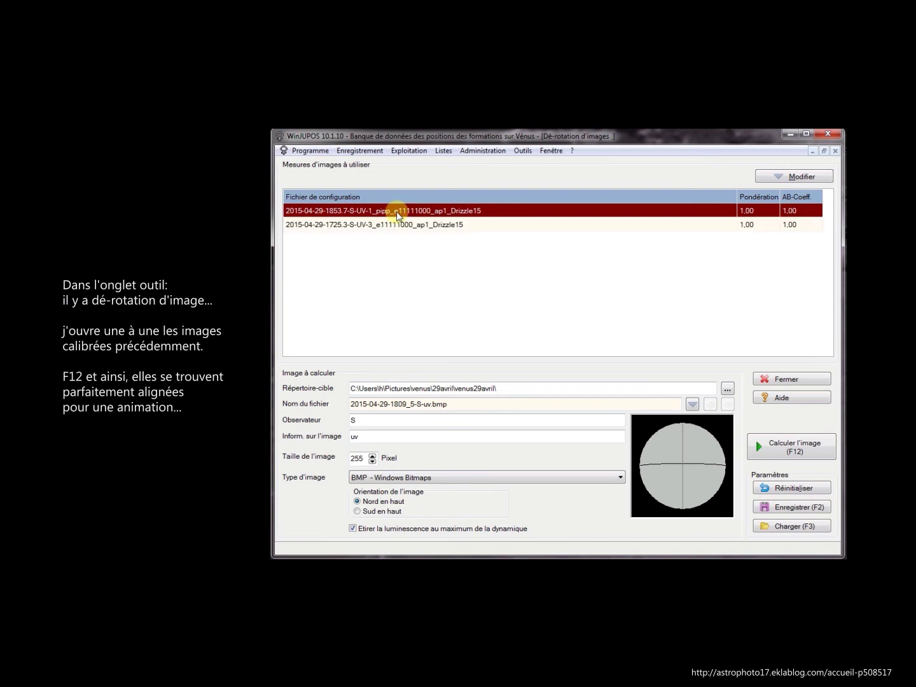
pyautogui.press('Delete')
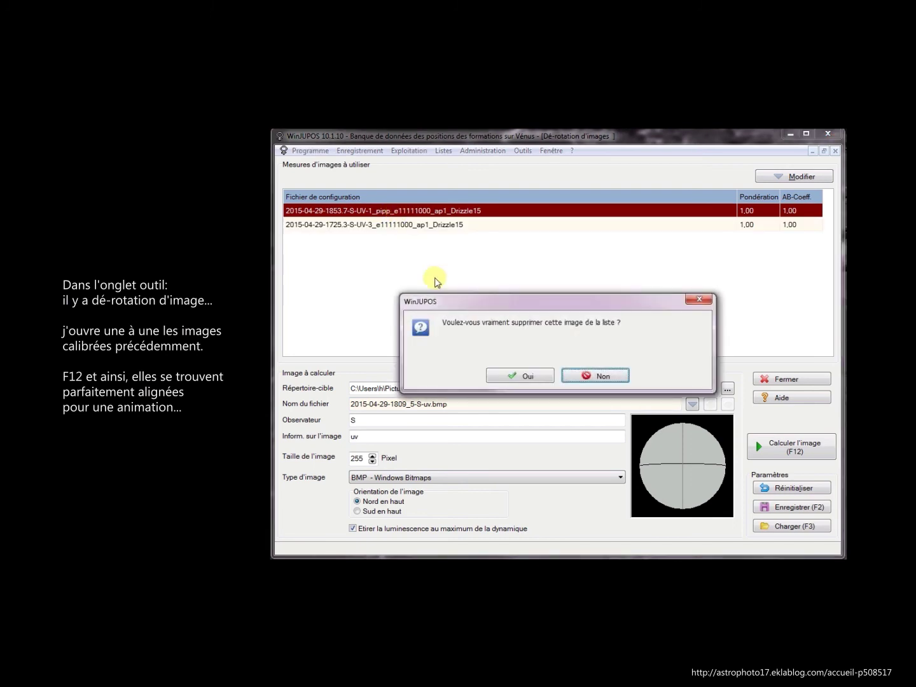
pyautogui.click(506, 377)
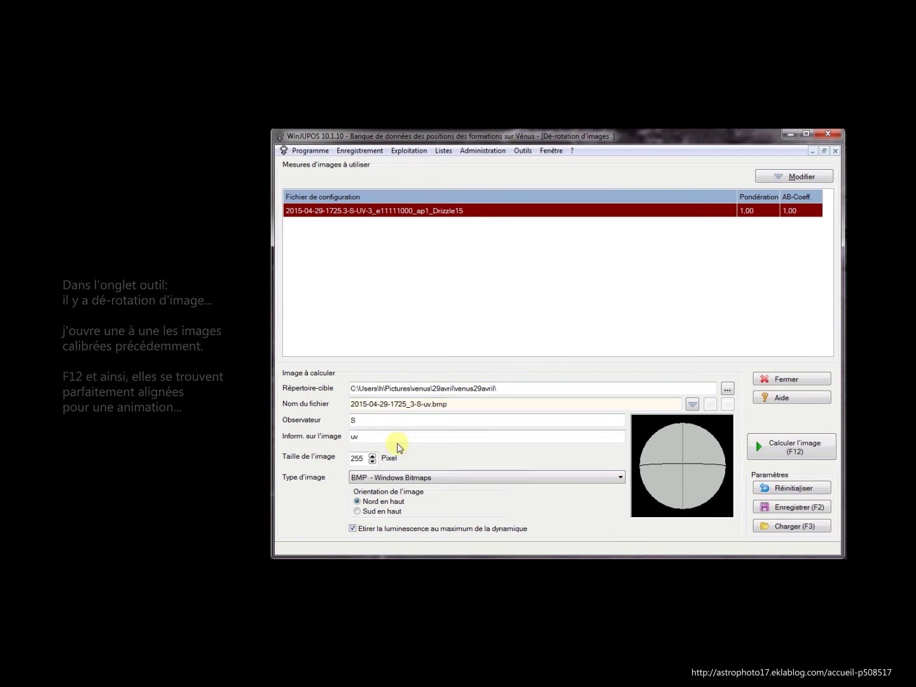
pyautogui.click(778, 446)
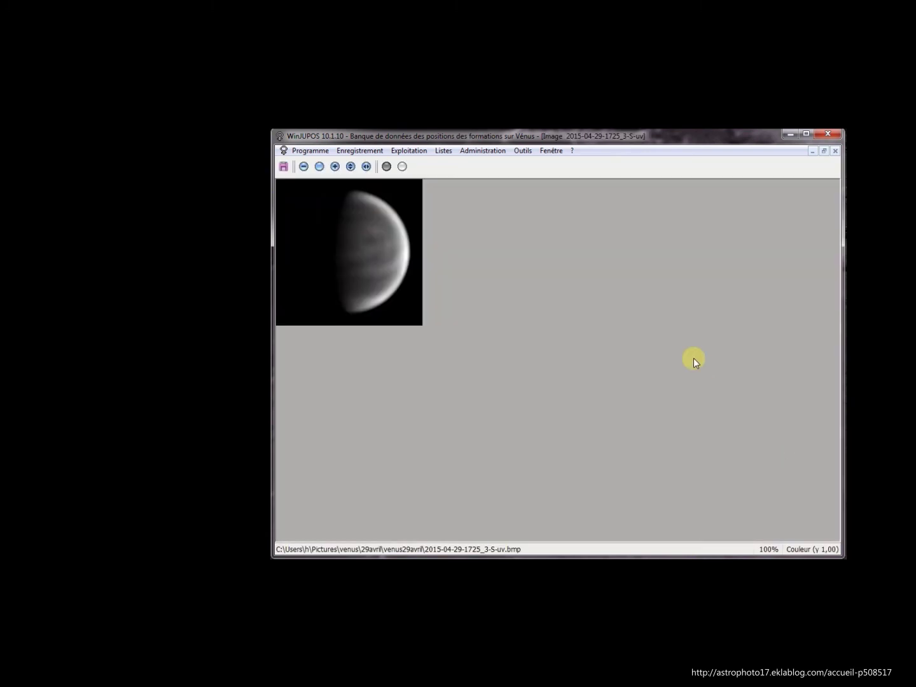
pyautogui.click(835, 151)
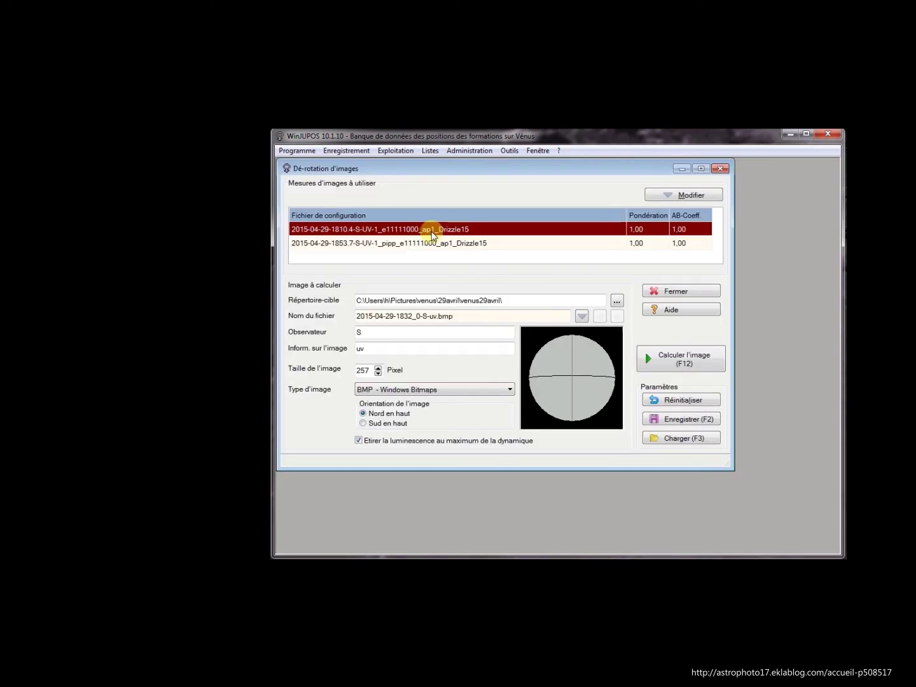
# Remove the 2015-04-29-1810.4-S-UV-1_e11111000_ap1_Drizzle15 measurement from the de-rotation list
pyautogui.press('Delete')
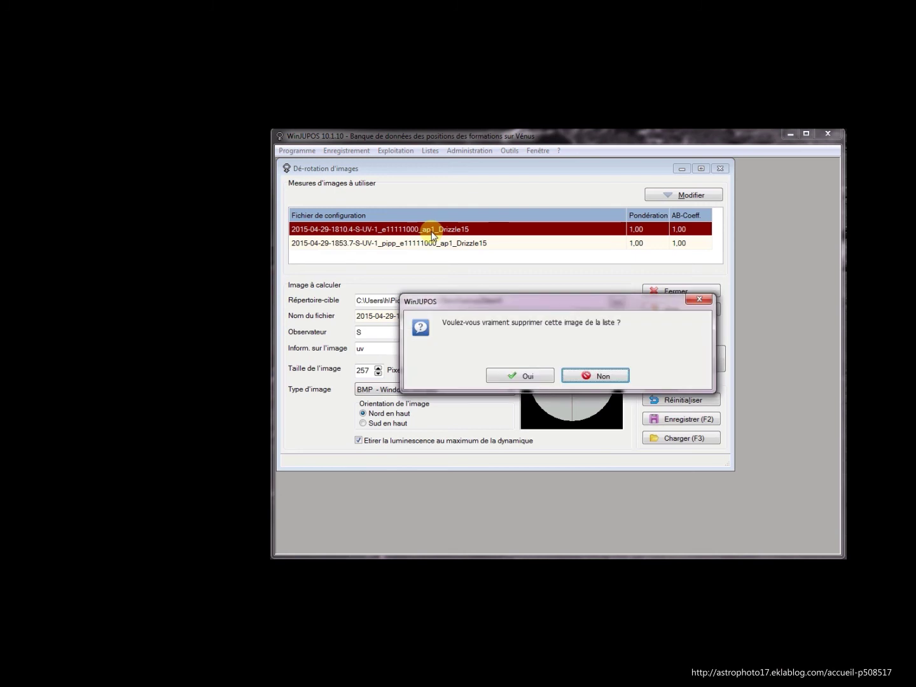
pyautogui.click(525, 375)
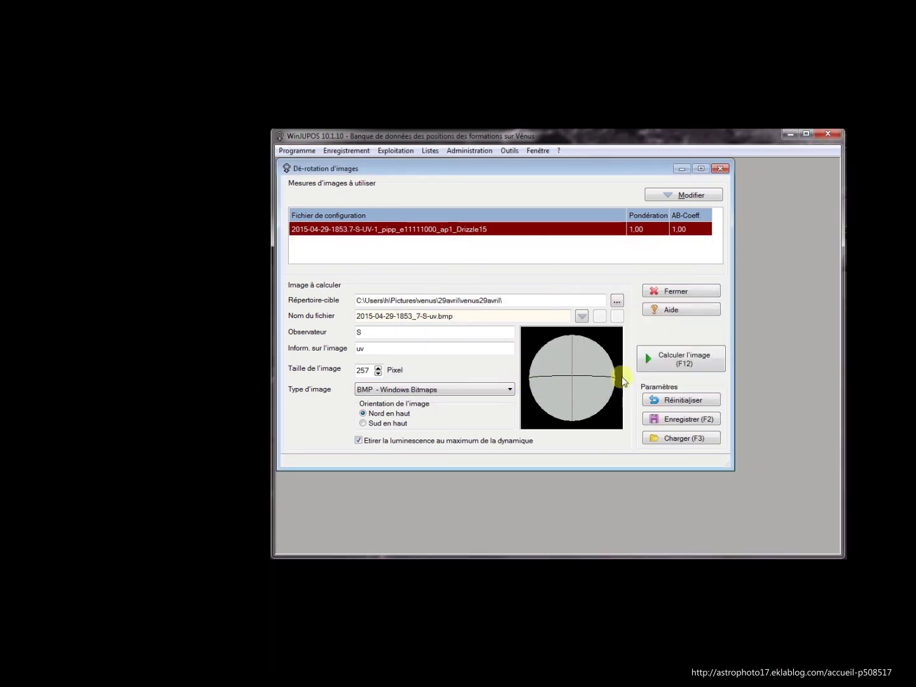
pyautogui.click(676, 365)
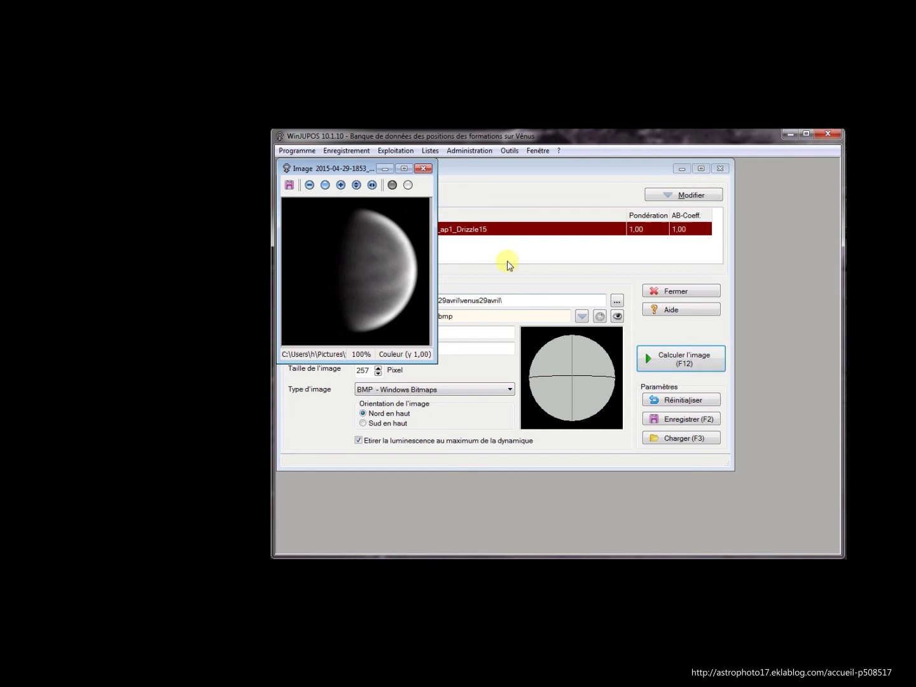
pyautogui.click(424, 168)
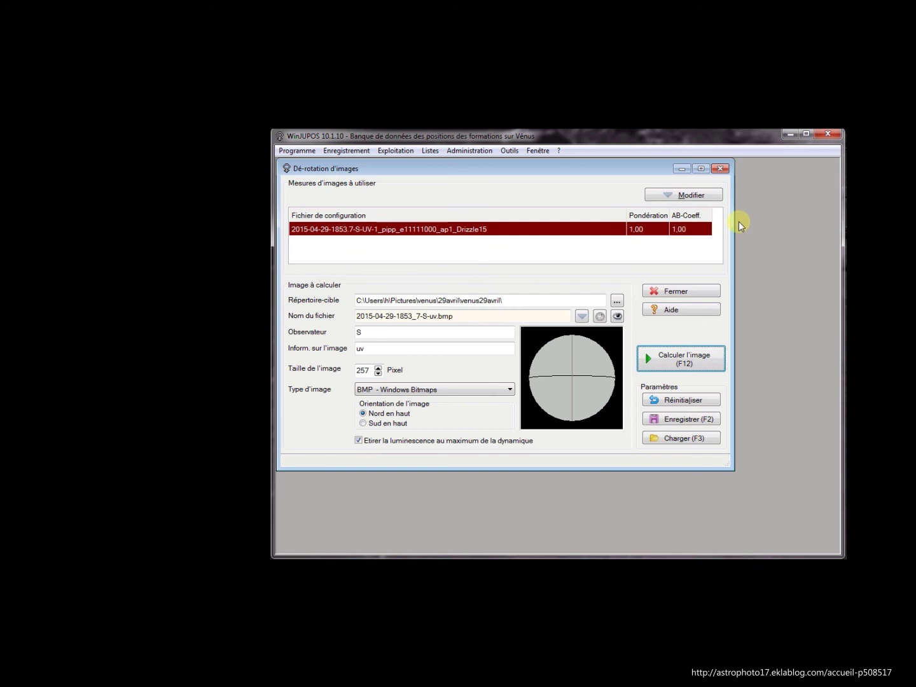
pyautogui.click(830, 136)
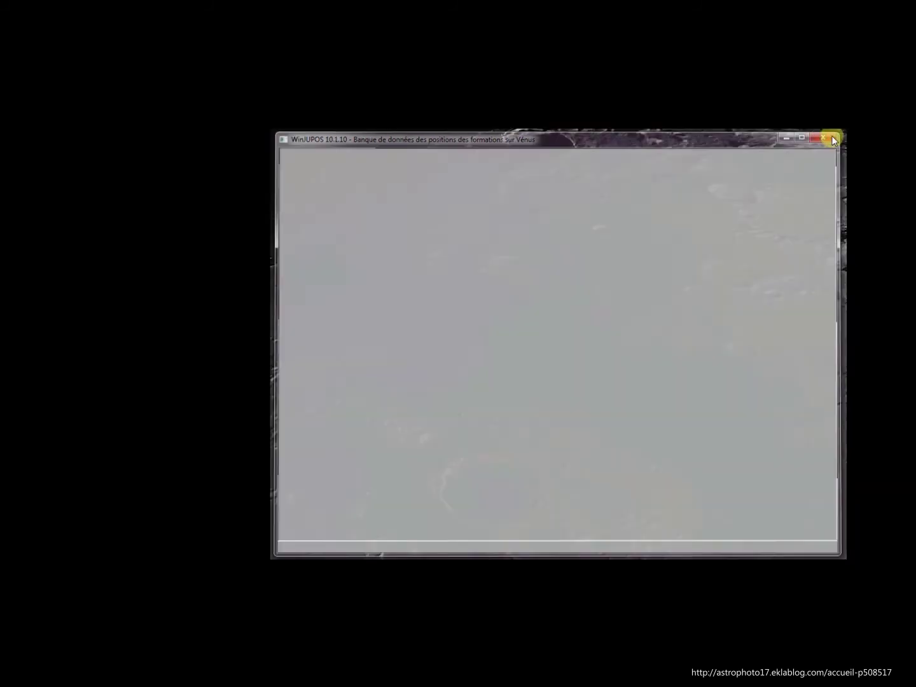